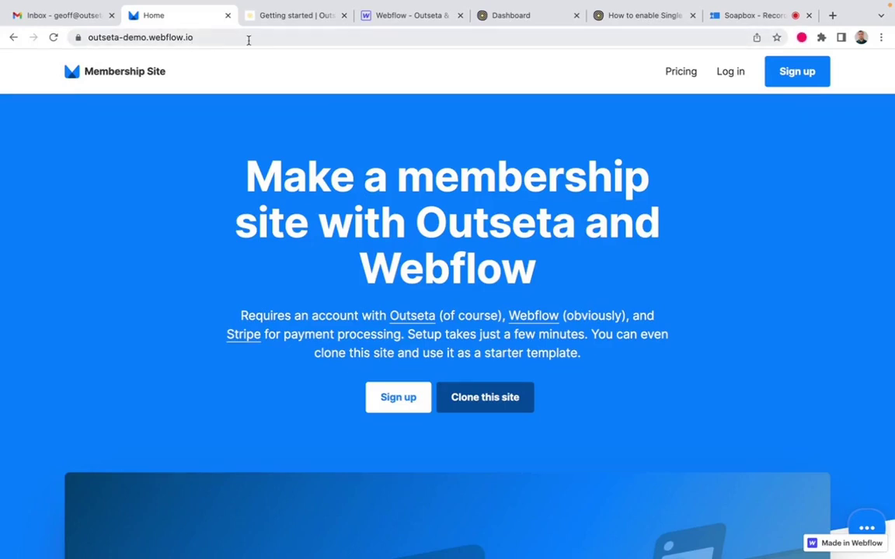
# Step: Look over the Circle, Webflow and Outseta dashboard tabs, then bring up the OpenID Connect SSO help article
pyautogui.click(298, 25)
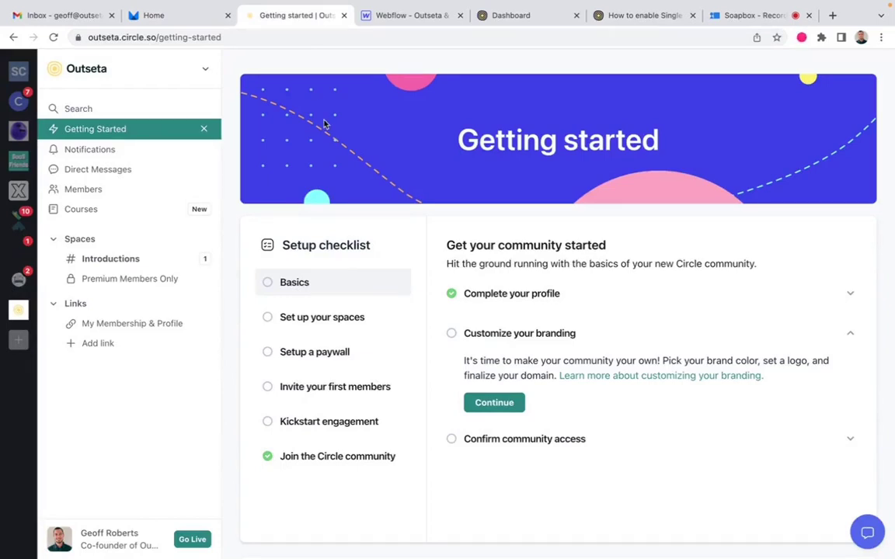
pyautogui.click(412, 16)
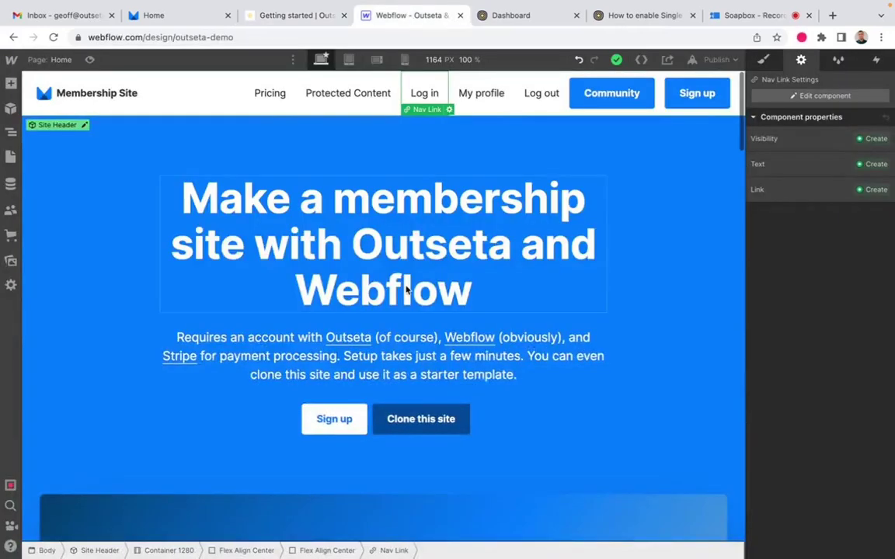
pyautogui.click(533, 19)
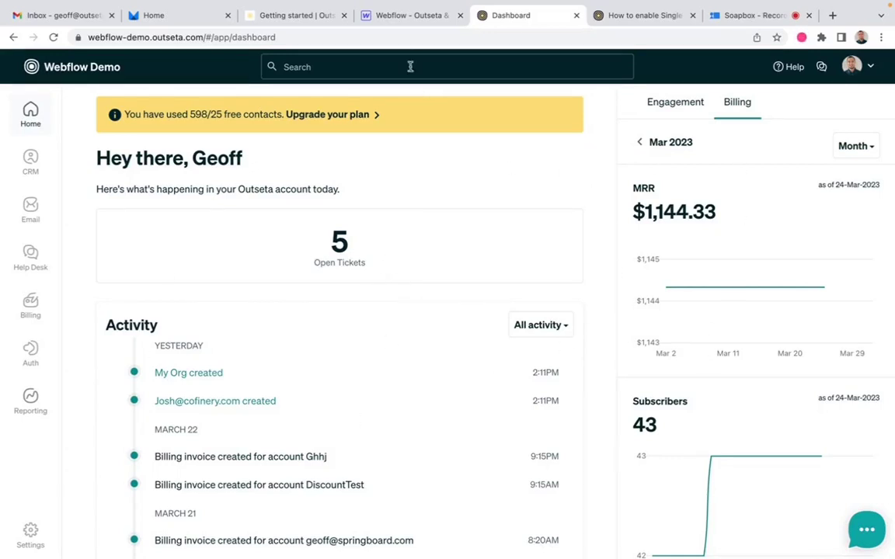
pyautogui.click(659, 16)
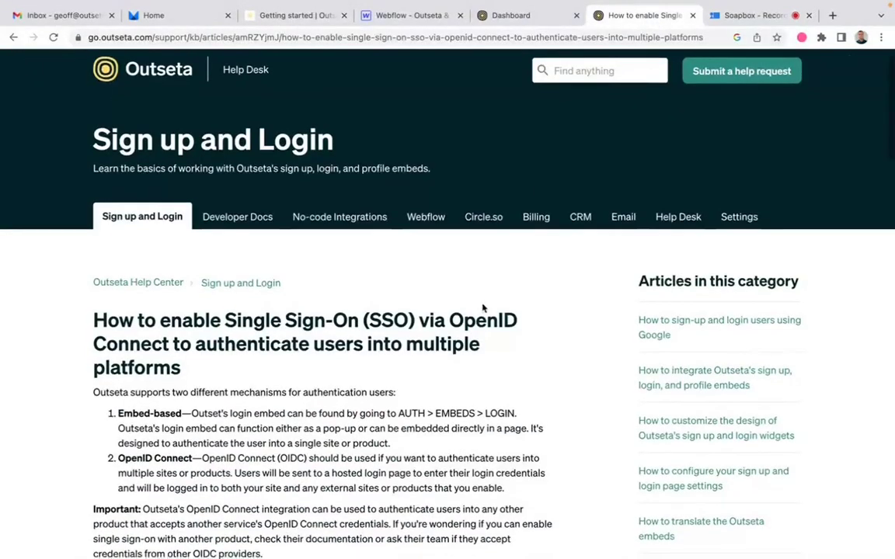
# Step: Read through the OpenID Connect SSO article and return to the Webflow Demo dashboard
pyautogui.scroll(-5, 483, 309)
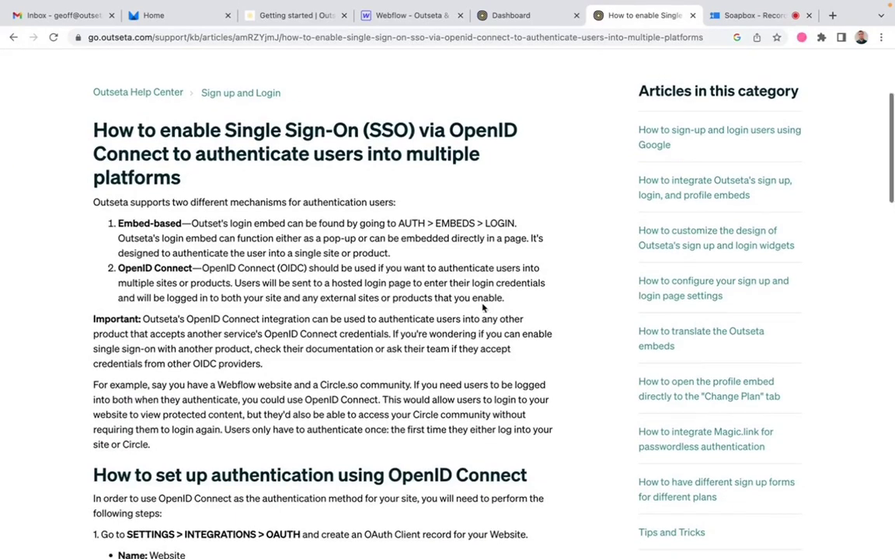
pyautogui.scroll(5, 483, 309)
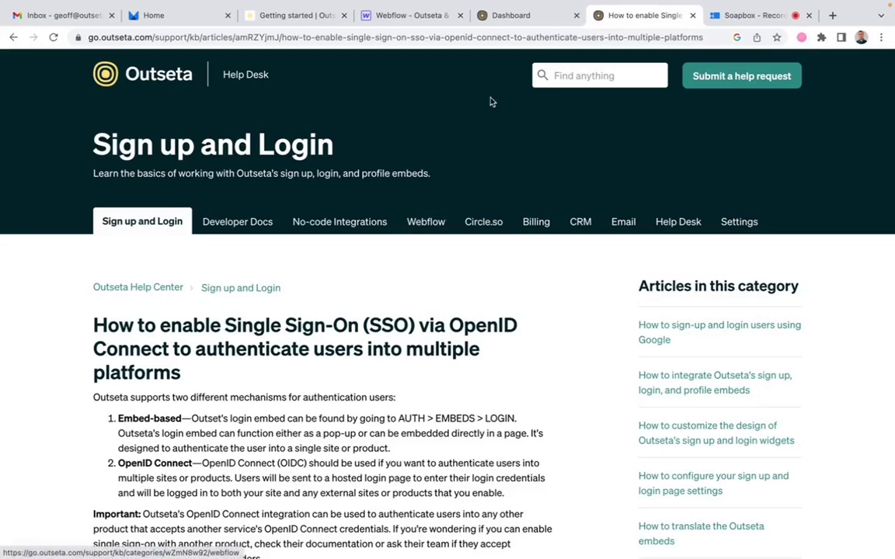
pyautogui.click(525, 21)
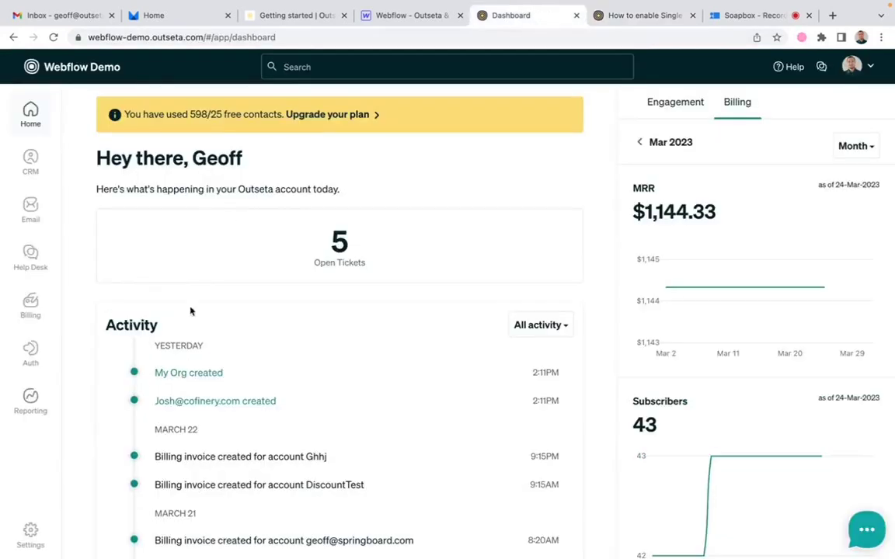
# Step: Go to Outseta's Settings > Integrations > OAuth page, which has no clients yet
pyautogui.moveTo(30, 532)
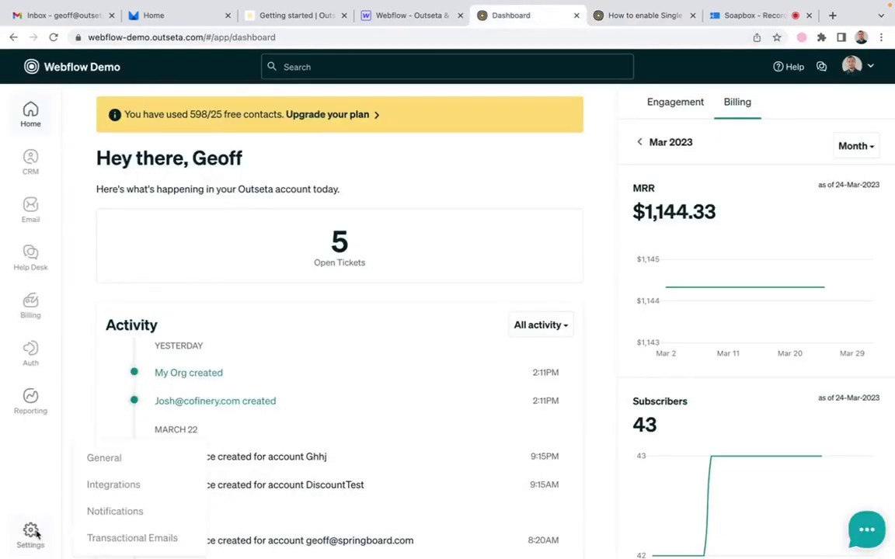
pyautogui.click(125, 491)
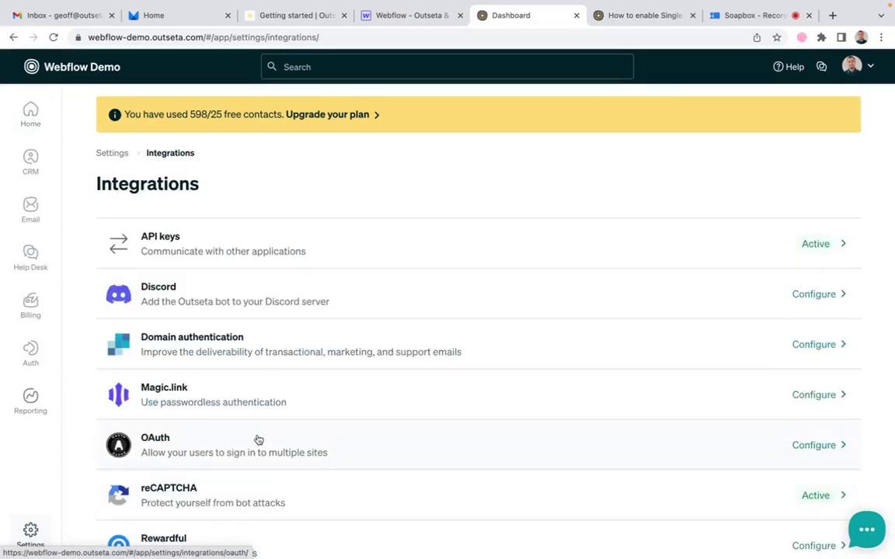
pyautogui.click(157, 441)
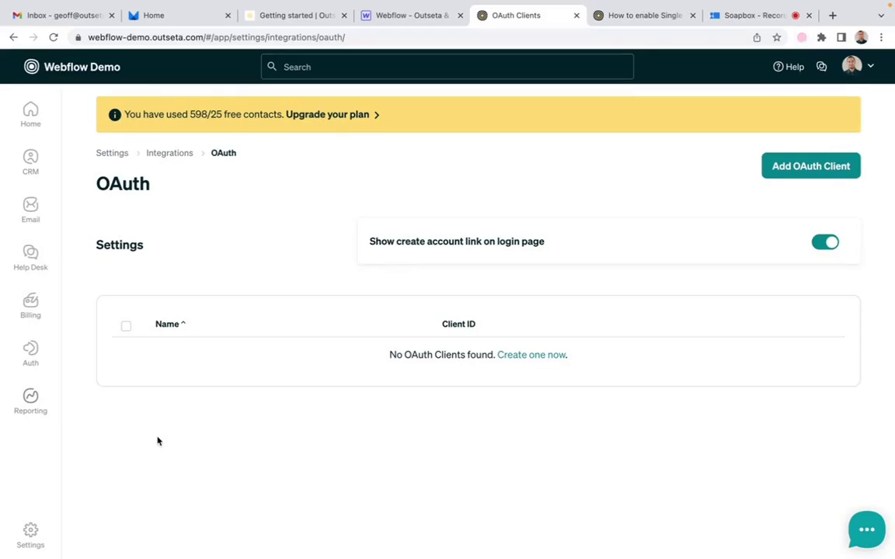
pyautogui.click(525, 356)
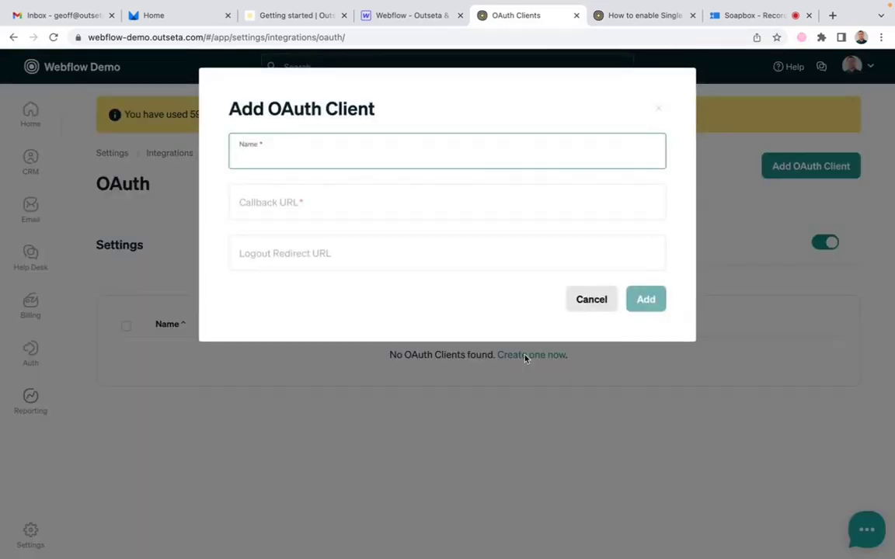
pyautogui.write('Webflow Website')
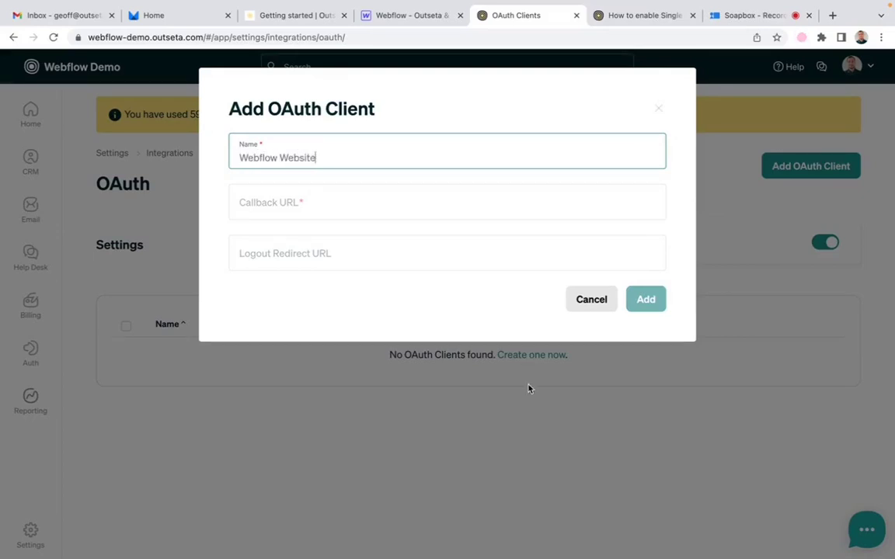
pyautogui.click(402, 214)
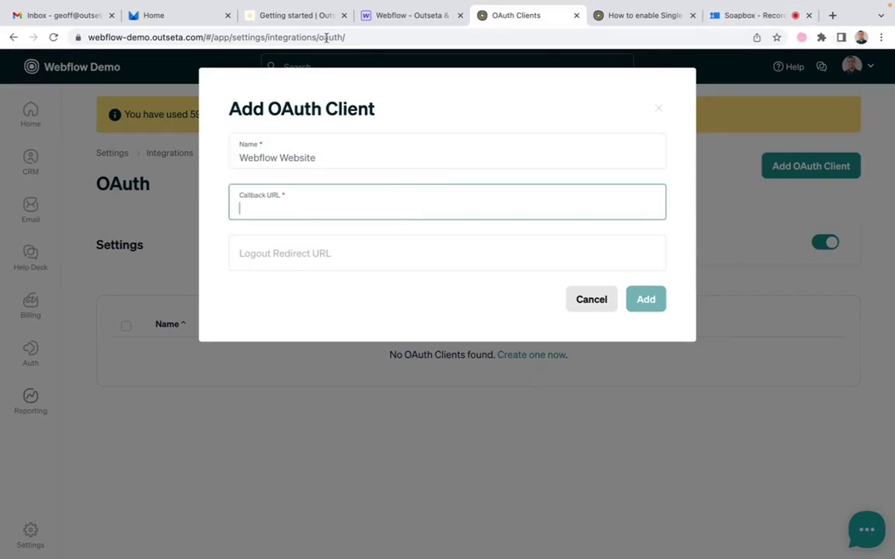
pyautogui.click(294, 17)
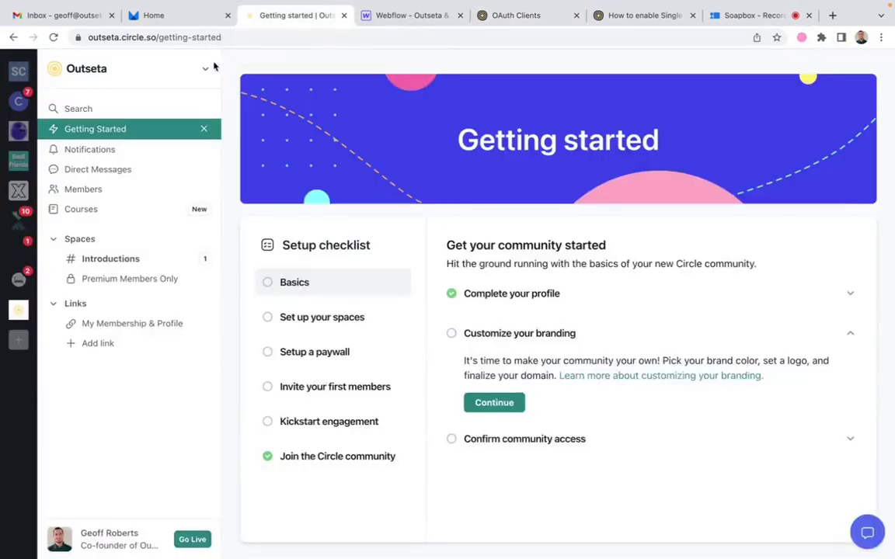
pyautogui.click(422, 20)
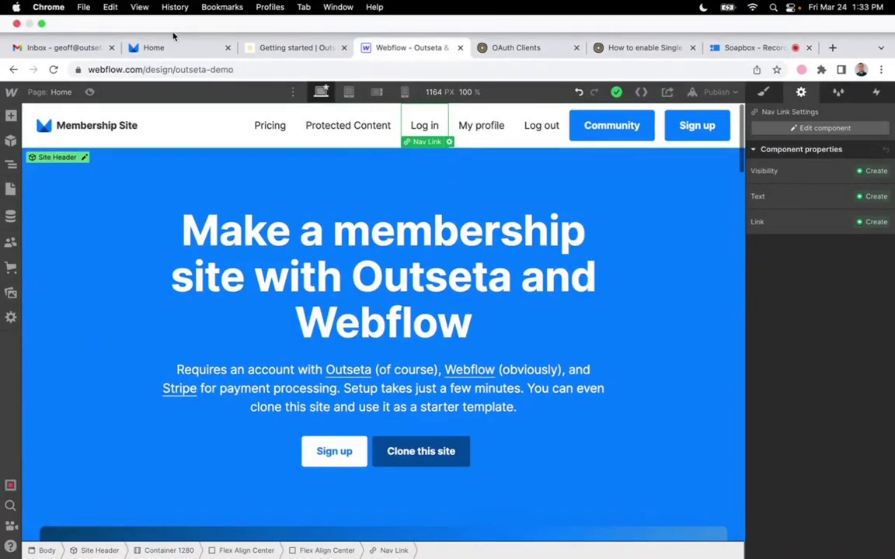
pyautogui.click(168, 46)
pyautogui.click(165, 71)
pyautogui.press('super+c')
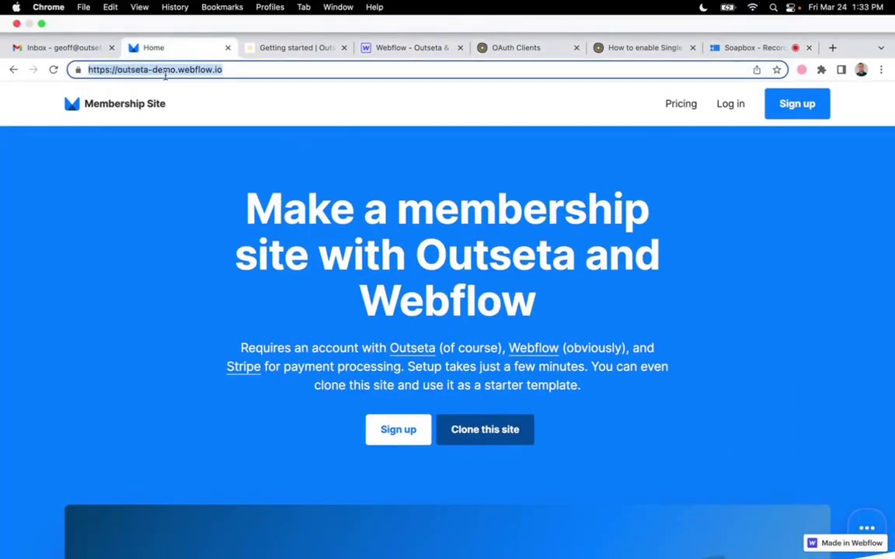
pyautogui.click(412, 48)
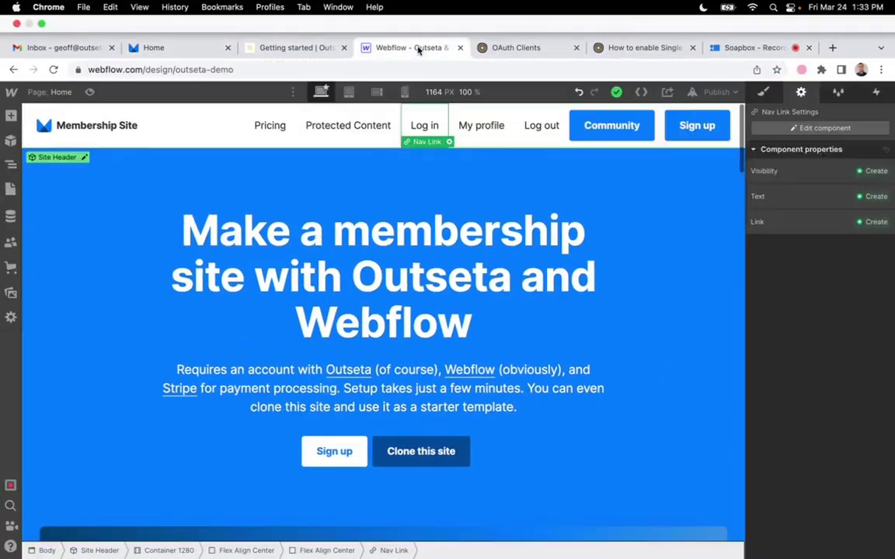
pyautogui.click(541, 17)
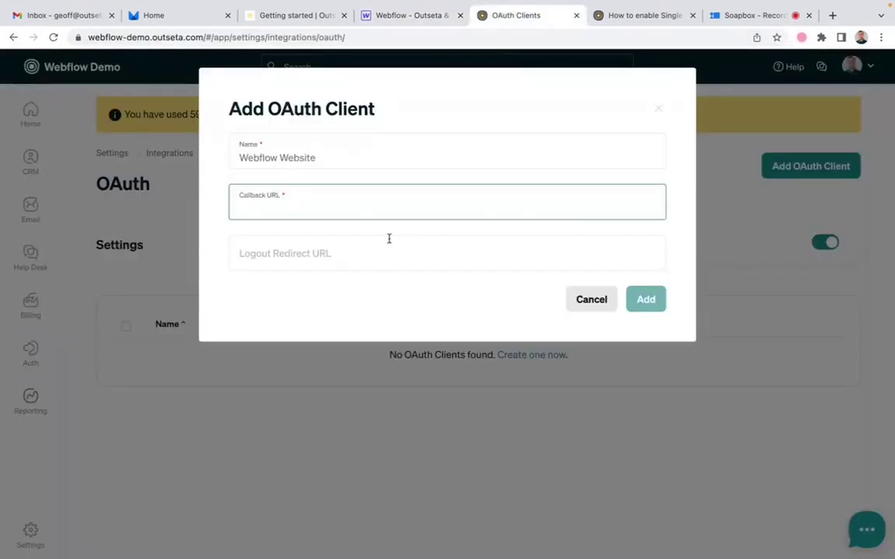
pyautogui.press('super+v')
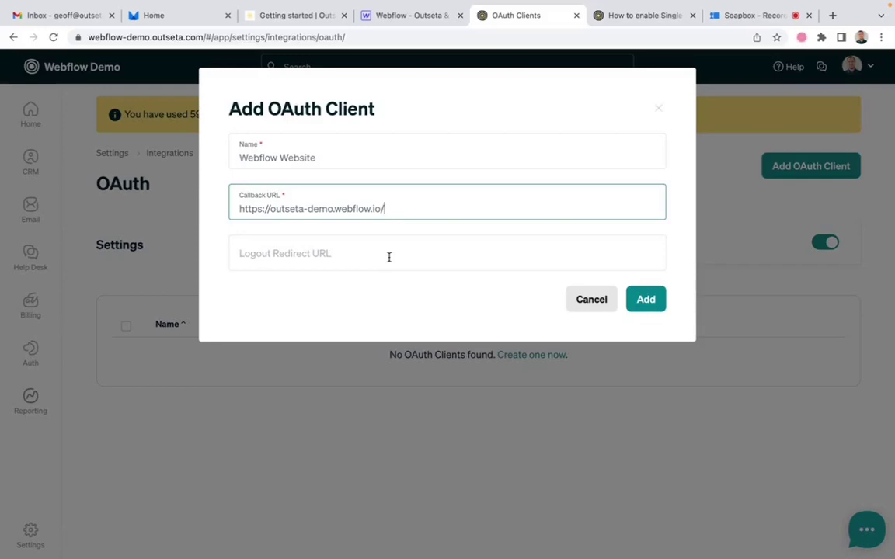
# Step: Use the same URL as logout redirect URL, checking the help article's example client settings
pyautogui.click(390, 257)
pyautogui.press('super+v')
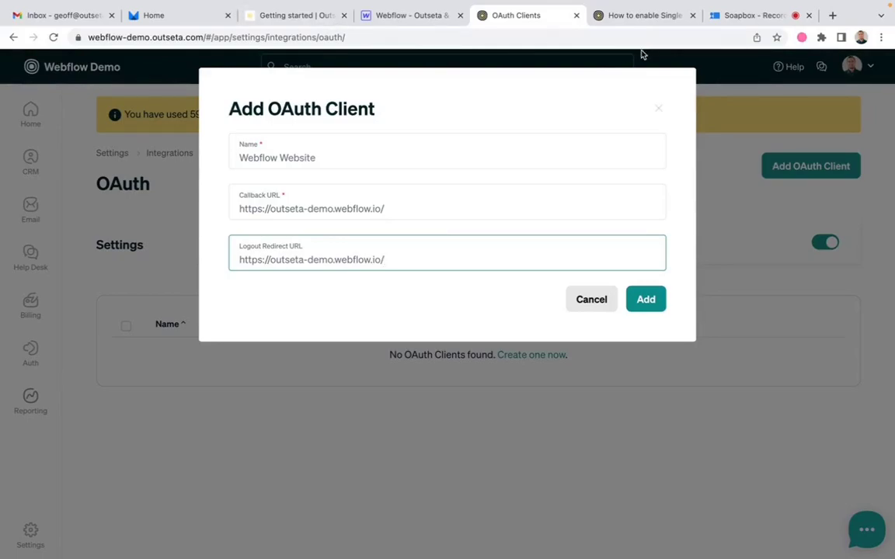
pyautogui.click(645, 15)
pyautogui.scroll(-10, 382, 391)
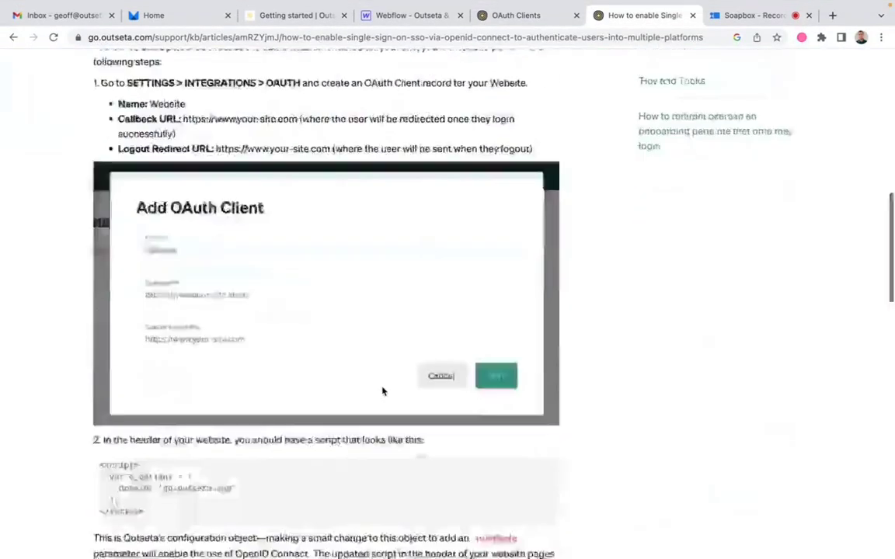
pyautogui.scroll(-3, 382, 392)
pyautogui.scroll(2, 384, 390)
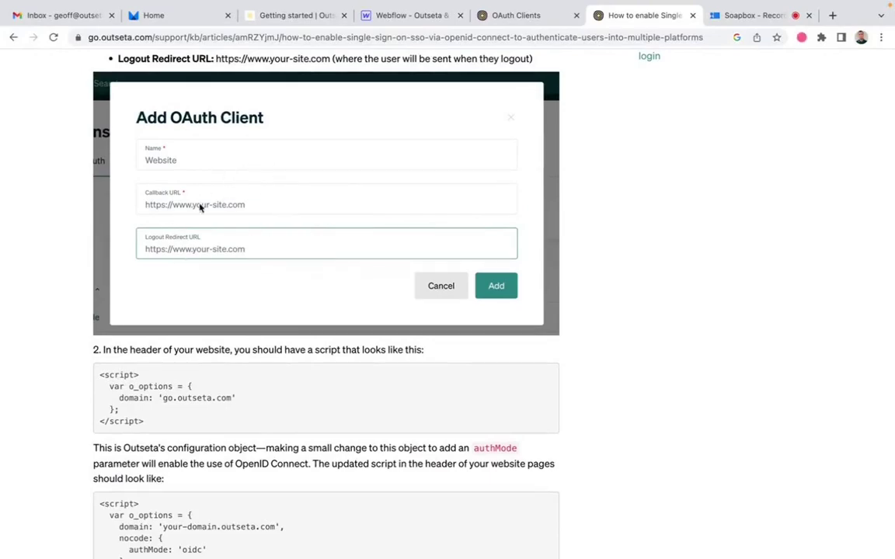
pyautogui.scroll(3, 293, 265)
pyautogui.scroll(10, 293, 266)
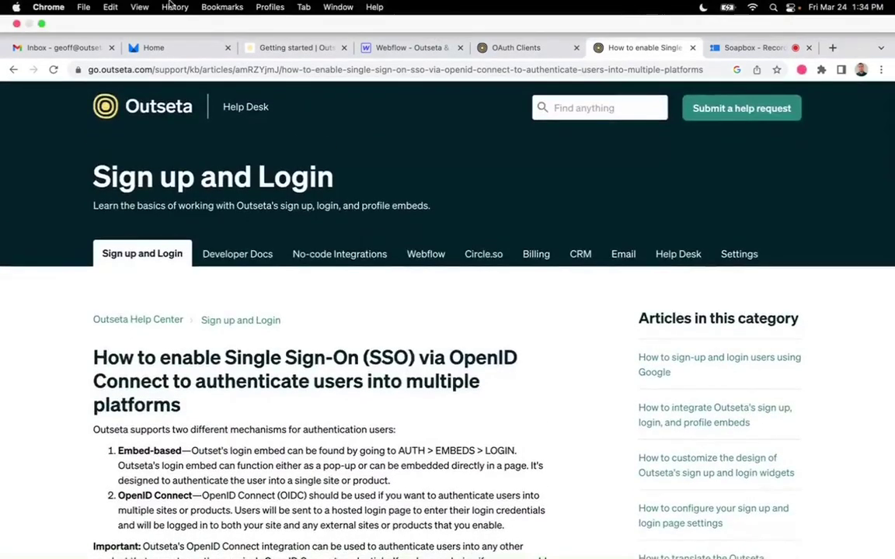
pyautogui.click(508, 48)
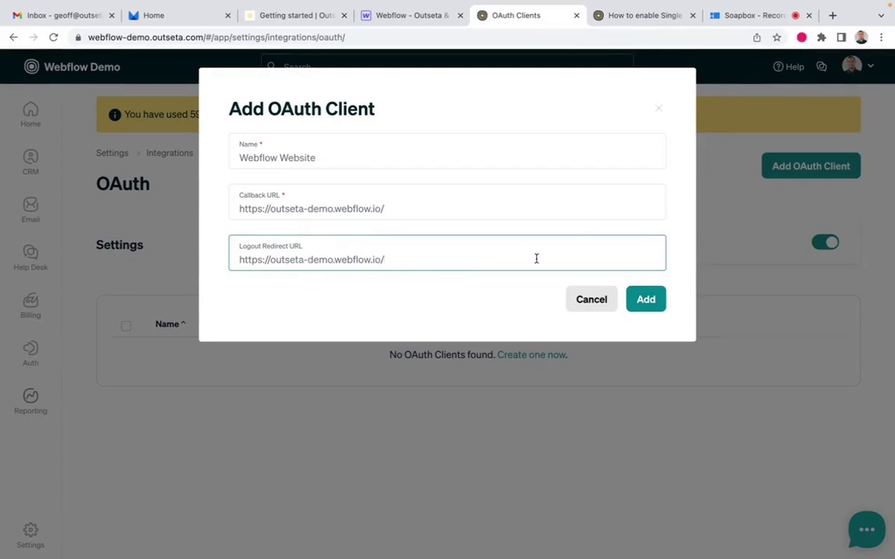
# Step: Save the Webflow Website OAuth client, review its generated integration details, and close them
pyautogui.click(646, 303)
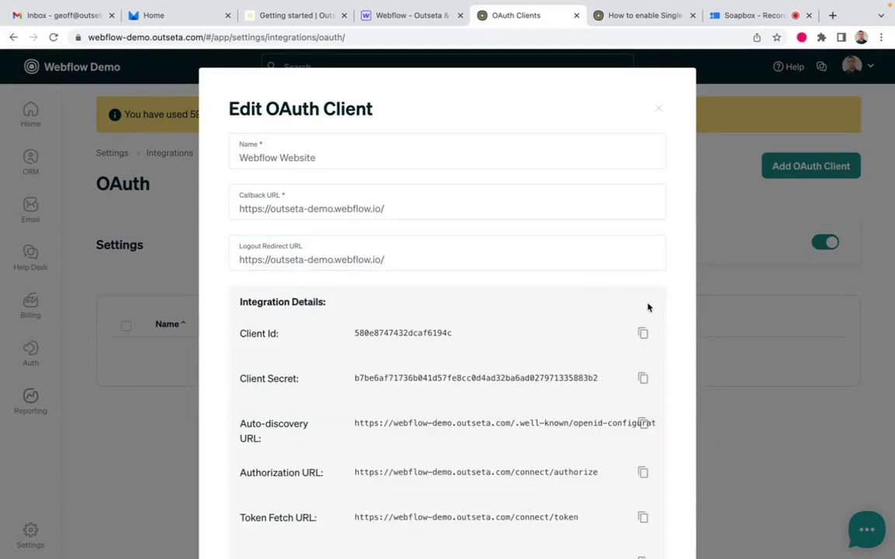
pyautogui.scroll(-3, 649, 308)
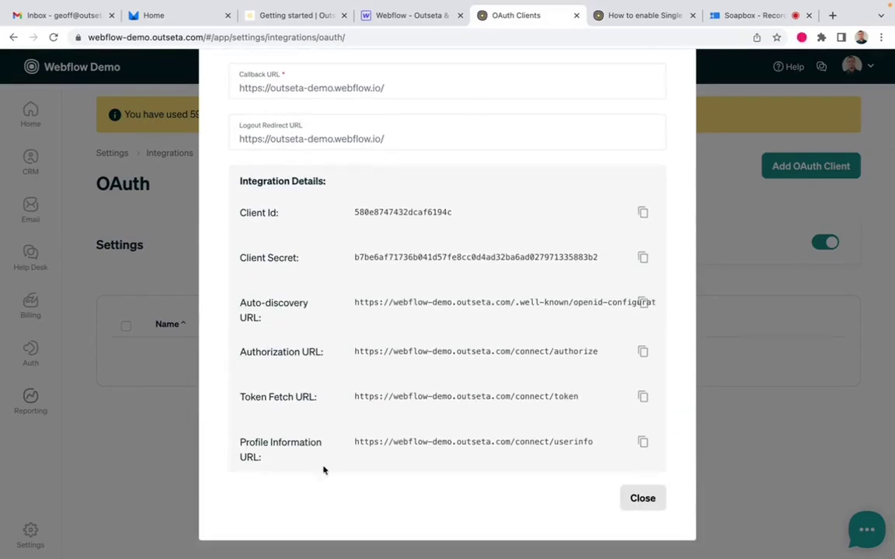
pyautogui.click(643, 500)
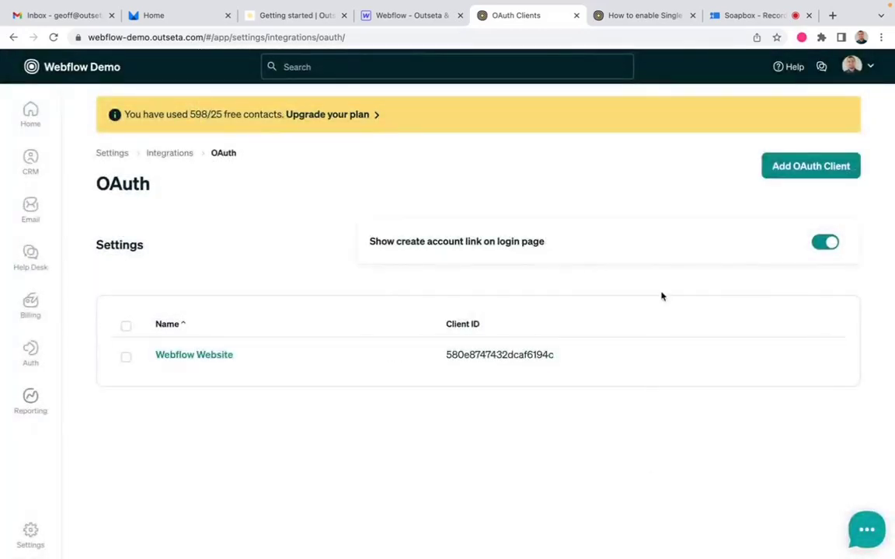
# Step: Start a second OAuth client named 'Circle Community', then go to Circle for its callback URL
pyautogui.click(814, 167)
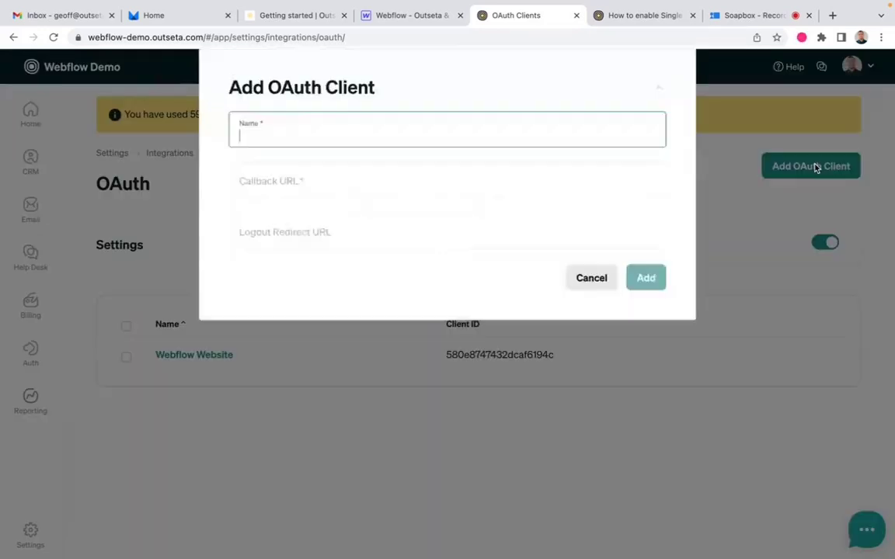
pyautogui.write('Cir')
pyautogui.write('c')
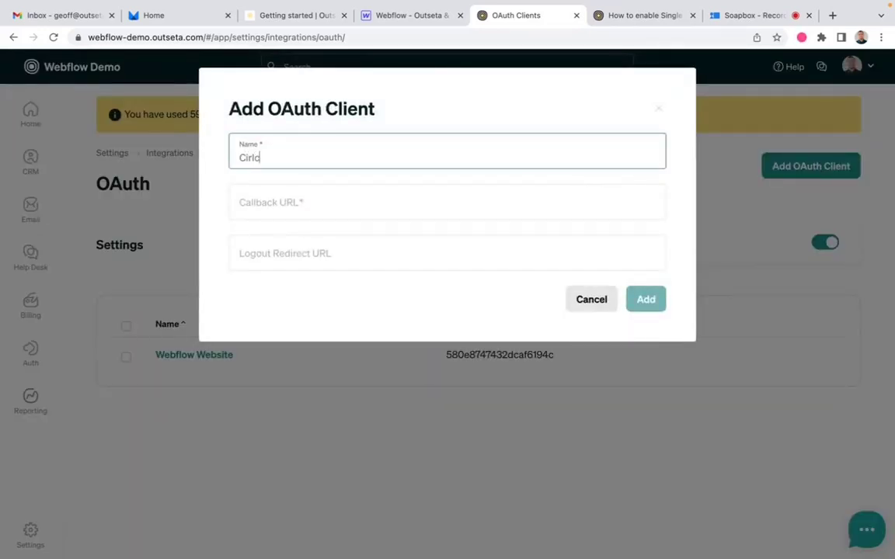
pyautogui.write('le V')
pyautogui.press('BackSpace')
pyautogui.write('Community')
pyautogui.click(453, 198)
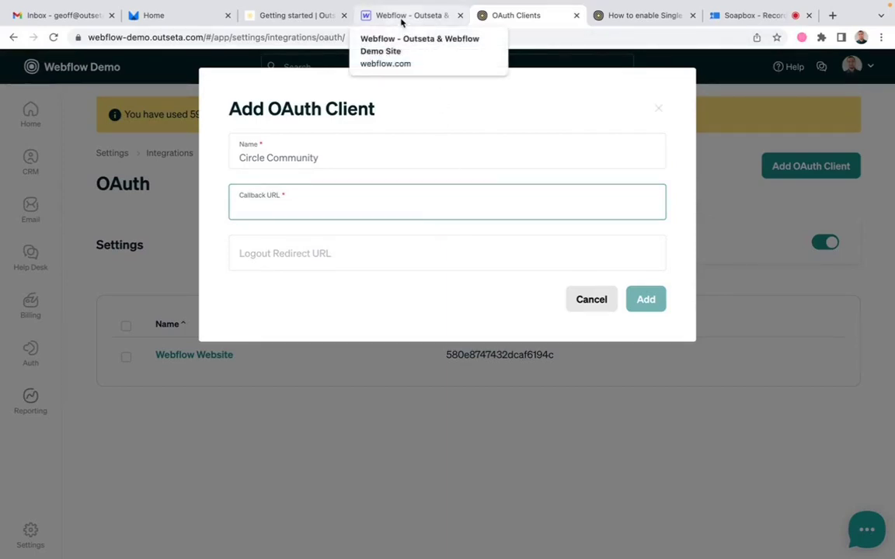
pyautogui.click(300, 15)
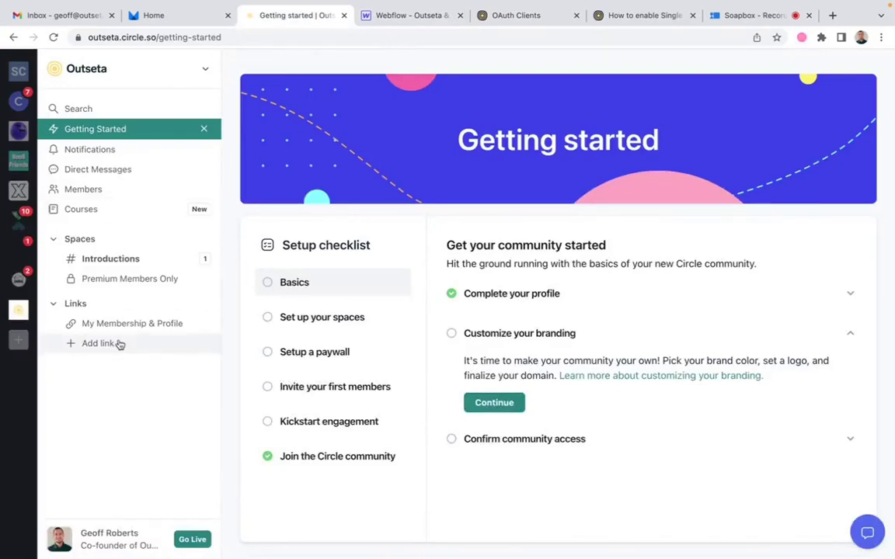
# Step: Open the Circle community's Settings > Single Sign-On page
pyautogui.click(71, 537)
pyautogui.click(107, 546)
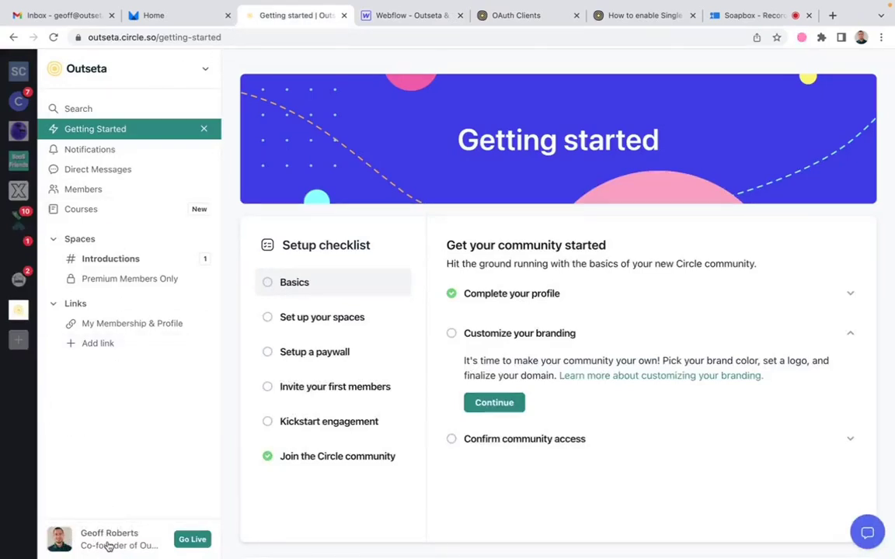
pyautogui.click(108, 544)
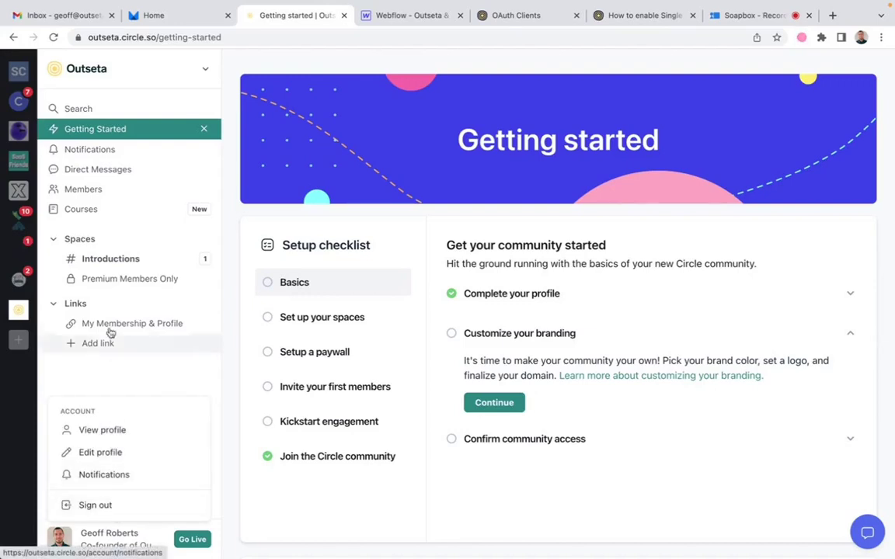
pyautogui.moveTo(123, 543)
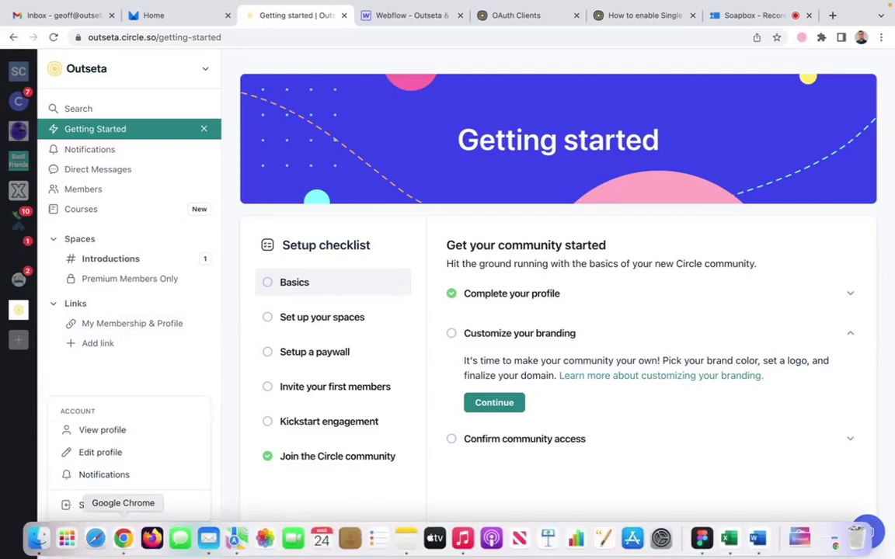
pyautogui.click(202, 71)
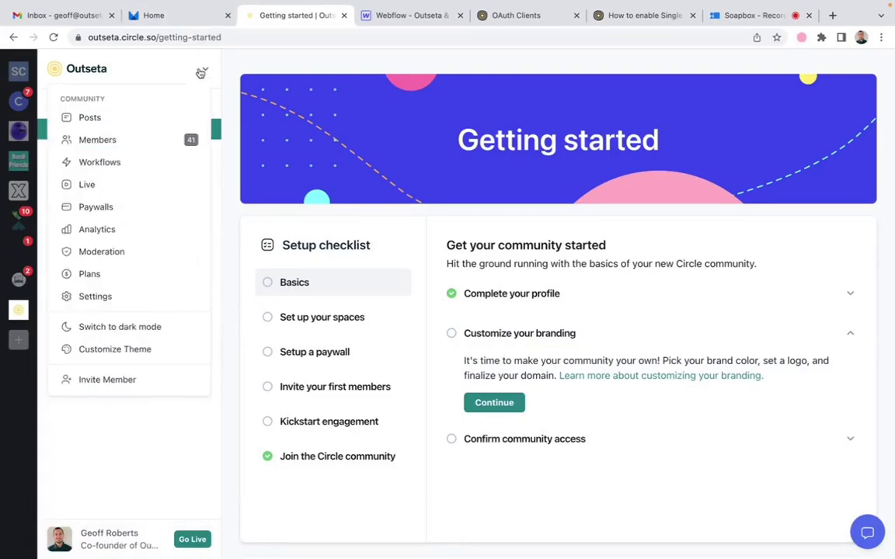
pyautogui.click(96, 301)
pyautogui.click(120, 424)
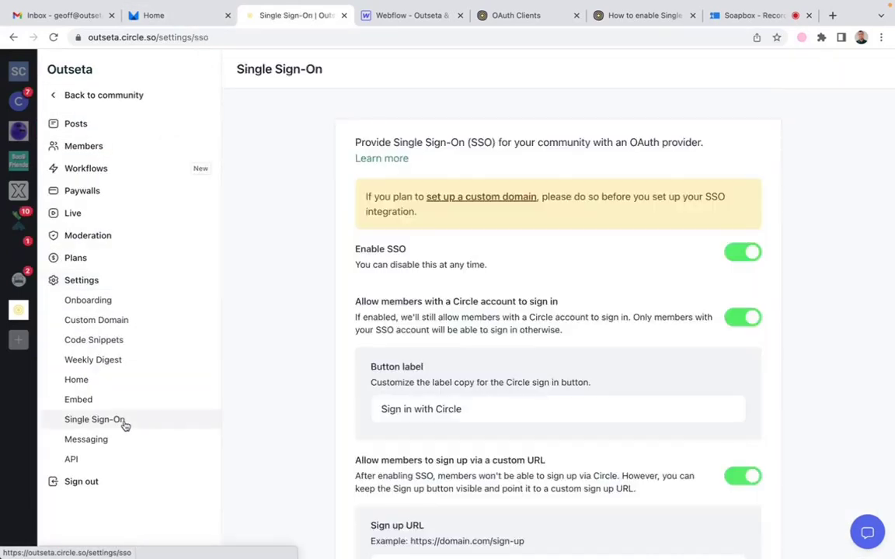
# Step: Scroll to the OAuth Provider section and select its Callback URL for copying
pyautogui.scroll(-10, 489, 379)
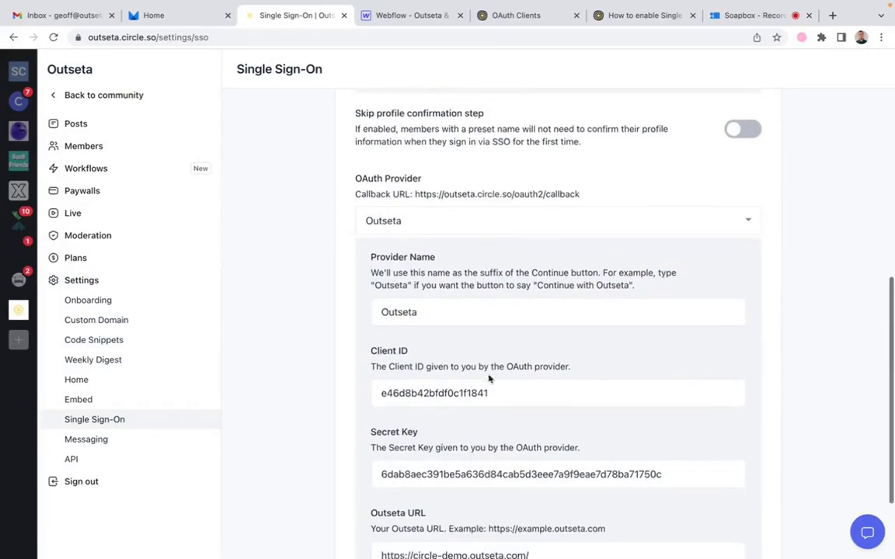
pyautogui.scroll(10, 488, 375)
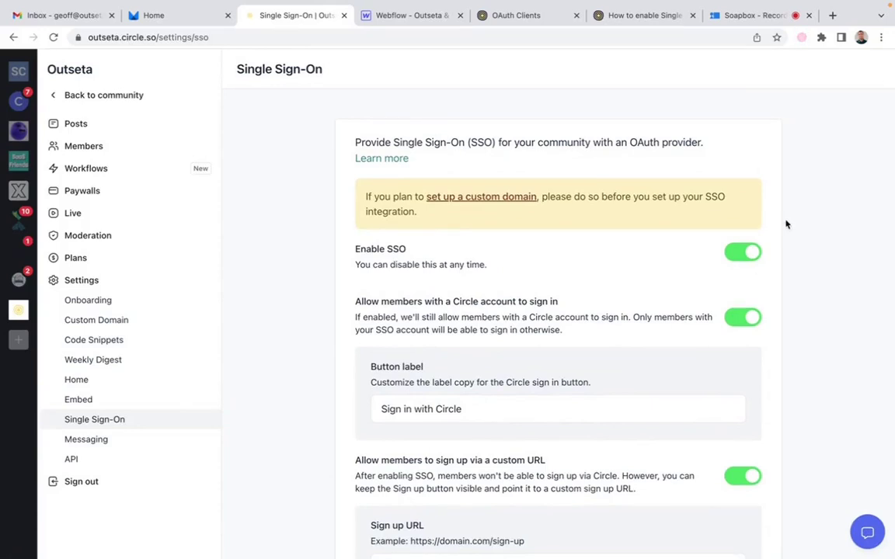
pyautogui.scroll(-4, 821, 334)
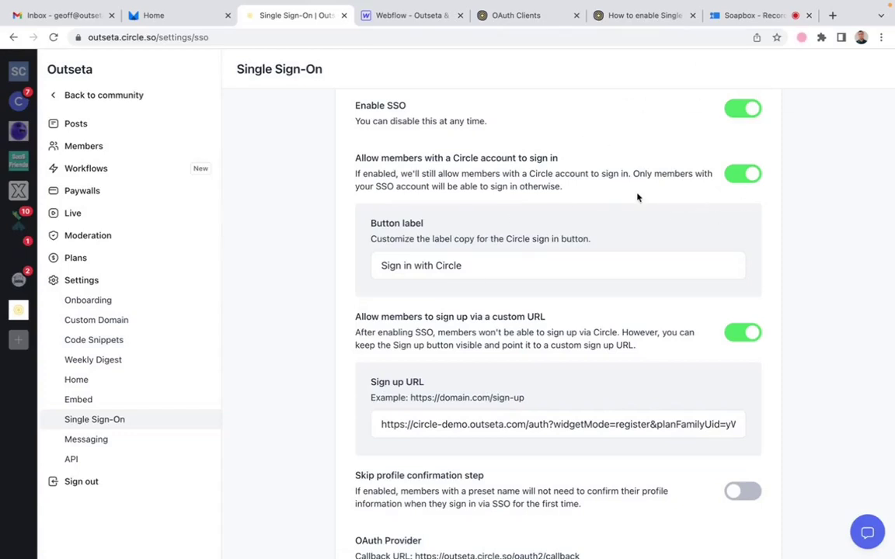
pyautogui.scroll(-1, 638, 196)
pyautogui.scroll(-5, 638, 197)
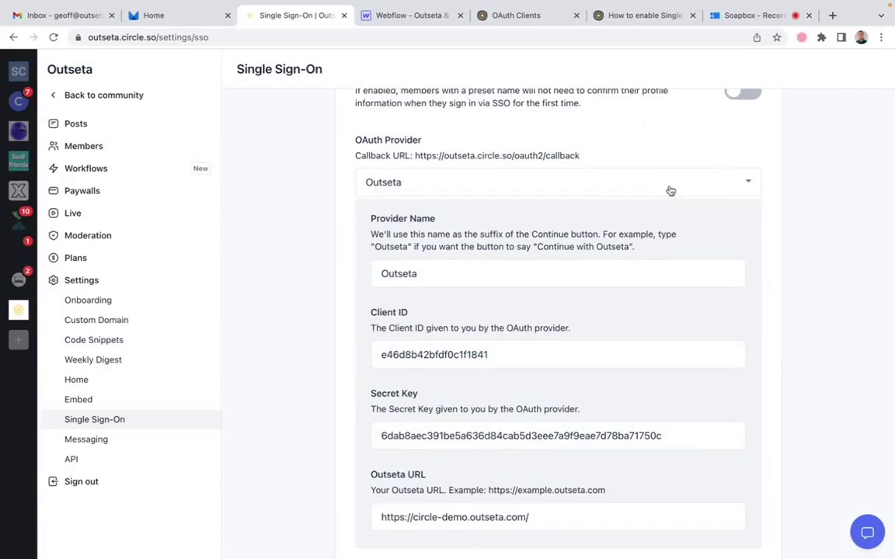
pyautogui.scroll(-1, 670, 191)
pyautogui.scroll(-2, 669, 186)
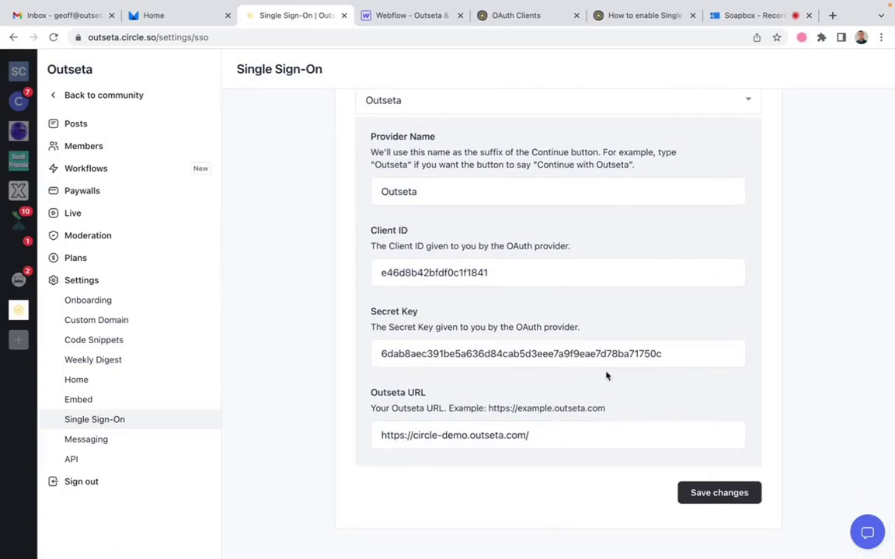
pyautogui.scroll(3, 607, 376)
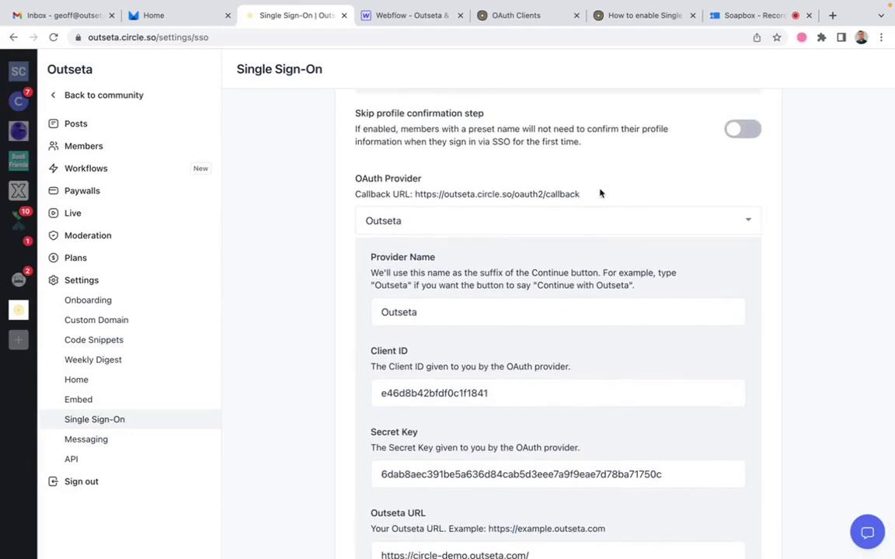
pyautogui.moveTo(582, 194); pyautogui.dragTo(414, 194)
pyautogui.press('super+c')
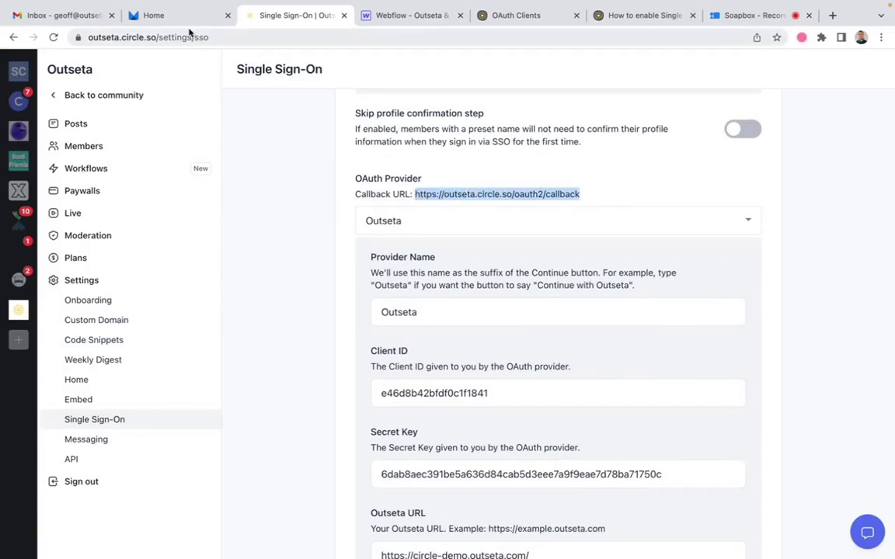
pyautogui.click(429, 15)
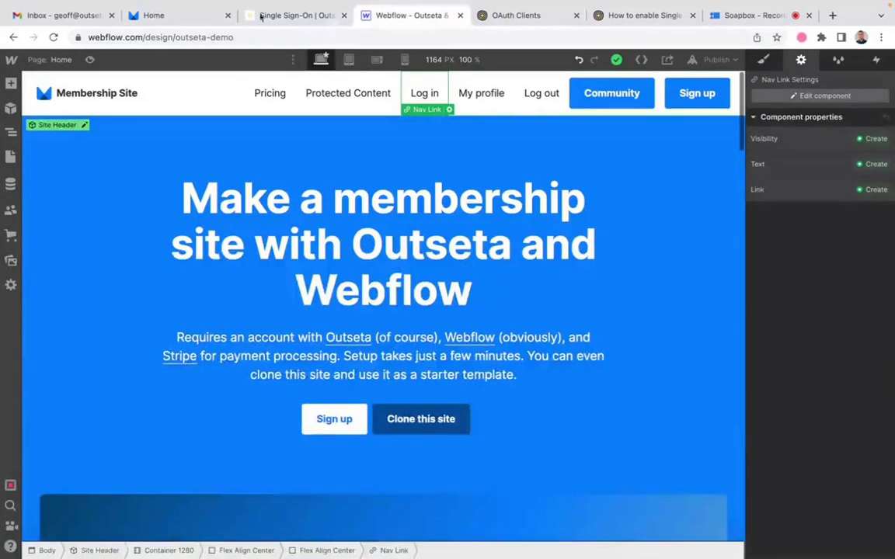
pyautogui.click(176, 16)
pyautogui.click(538, 22)
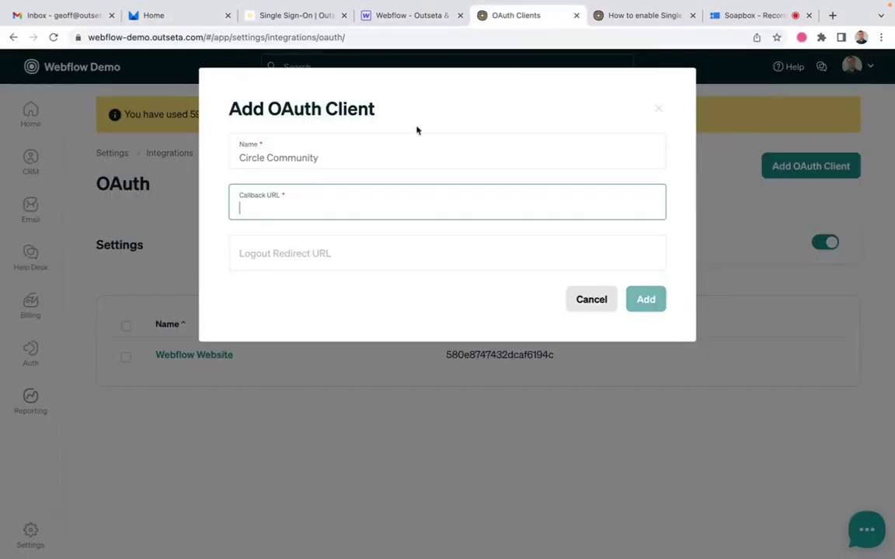
pyautogui.press('super+v')
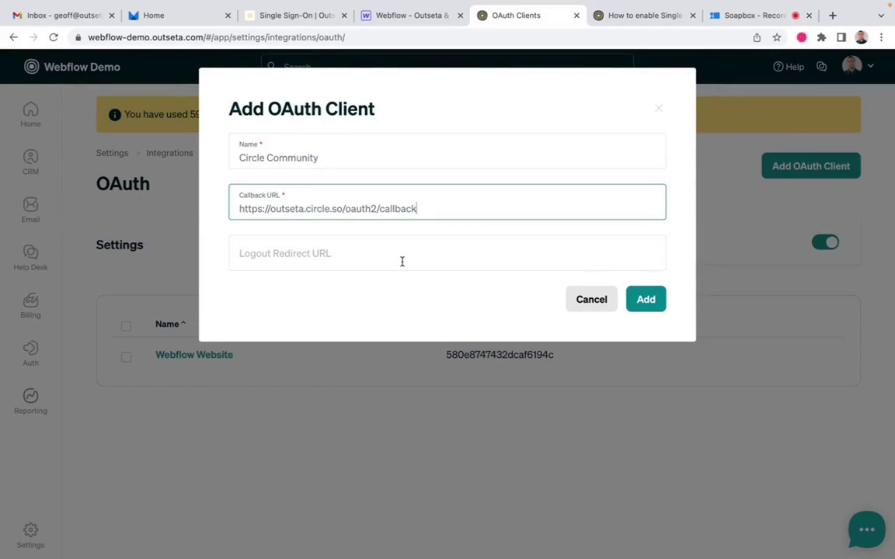
pyautogui.click(649, 303)
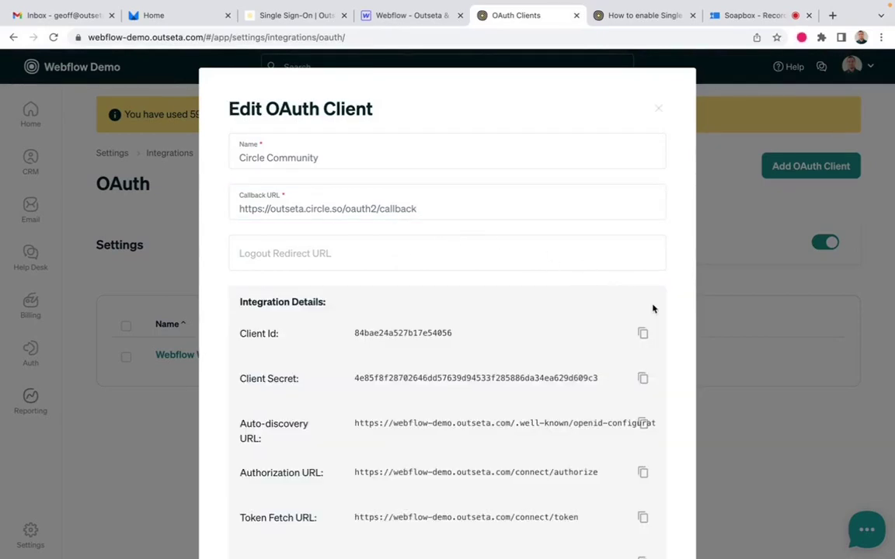
pyautogui.scroll(-3, 654, 311)
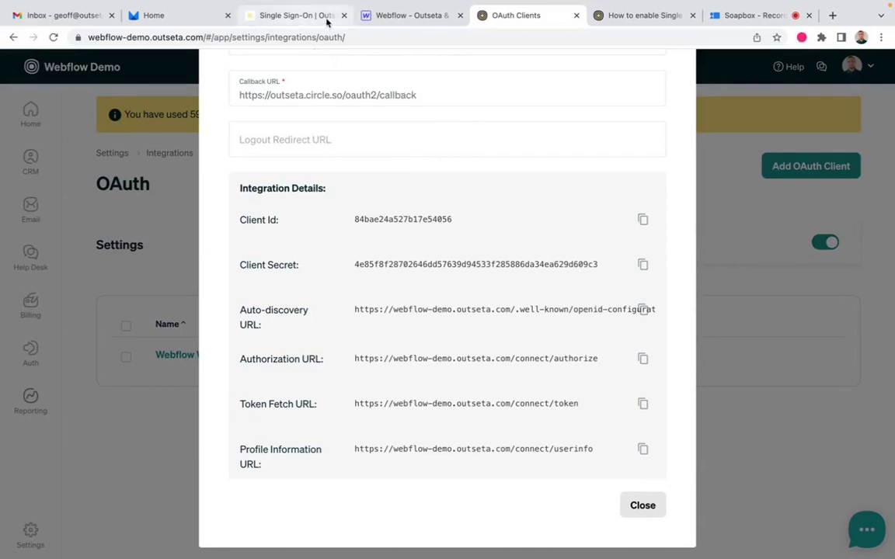
pyautogui.click(198, 23)
# Step: Copy the new Outseta client ID into Circle's Client ID field
pyautogui.click(289, 16)
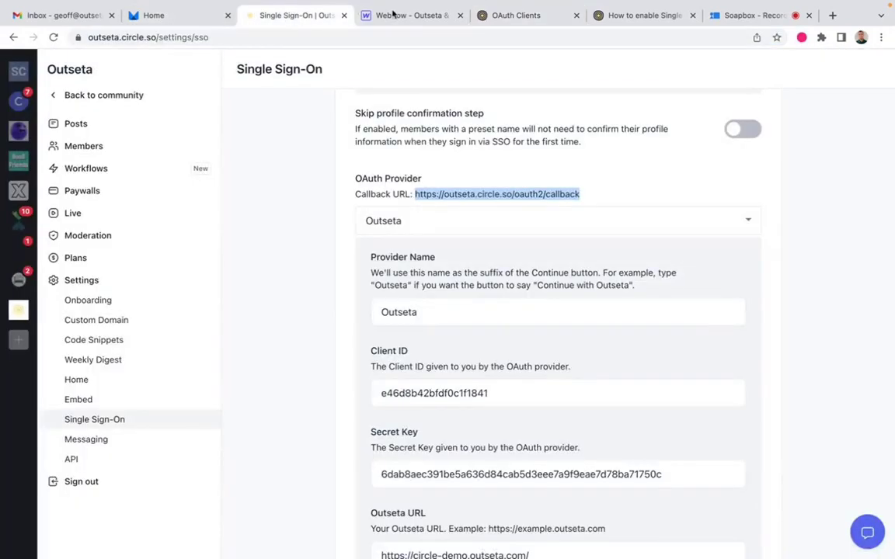
pyautogui.scroll(-3, 464, 249)
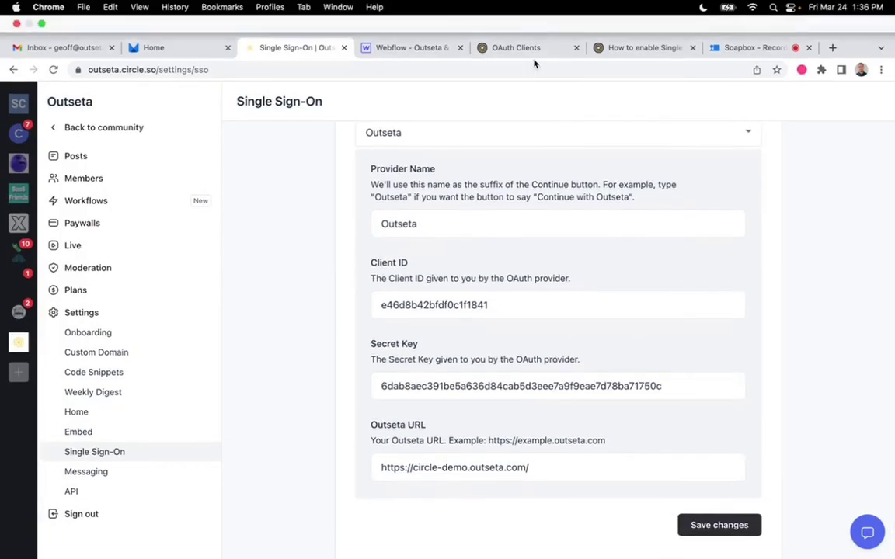
pyautogui.click(516, 15)
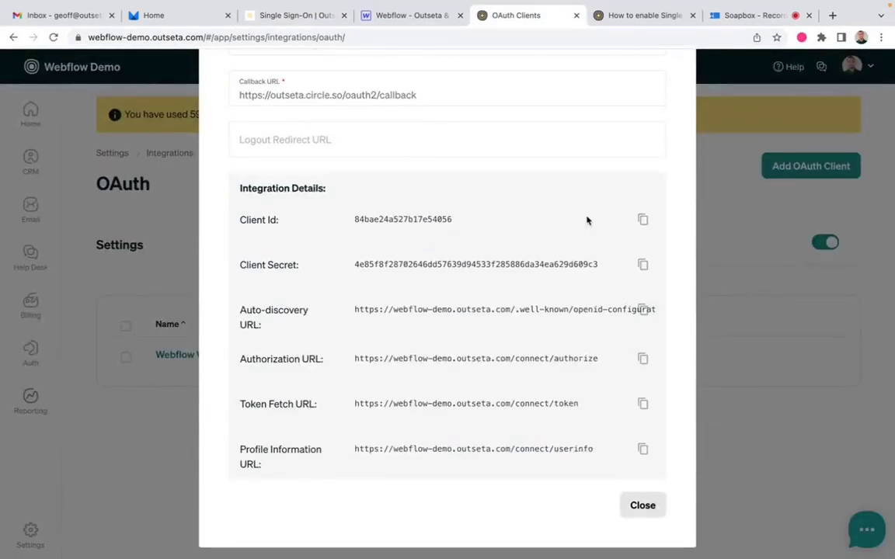
pyautogui.click(643, 222)
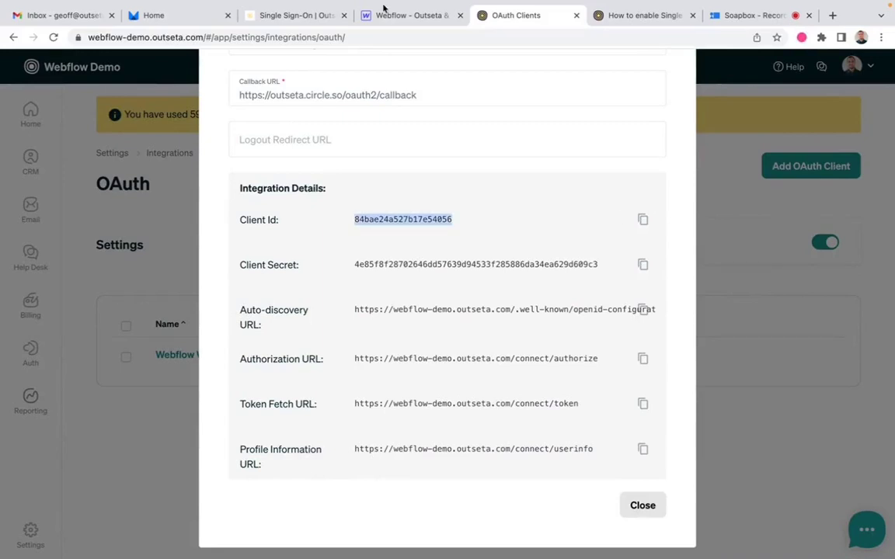
pyautogui.click(406, 16)
pyautogui.click(266, 16)
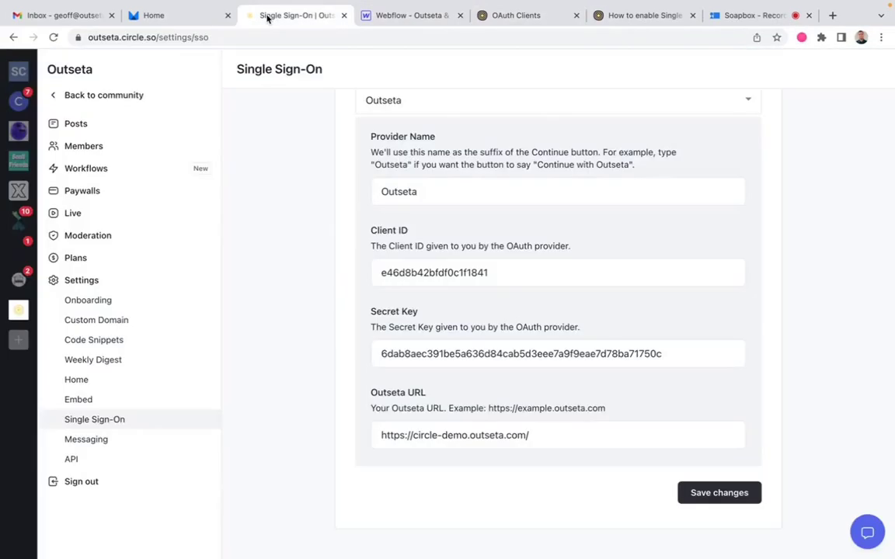
pyautogui.doubleClick(461, 273)
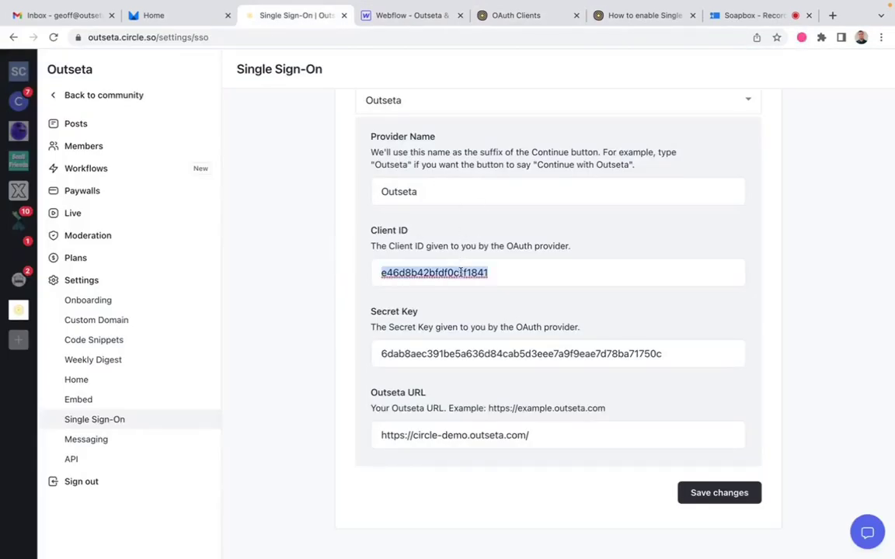
pyautogui.hotkey('ctrl', 'v')
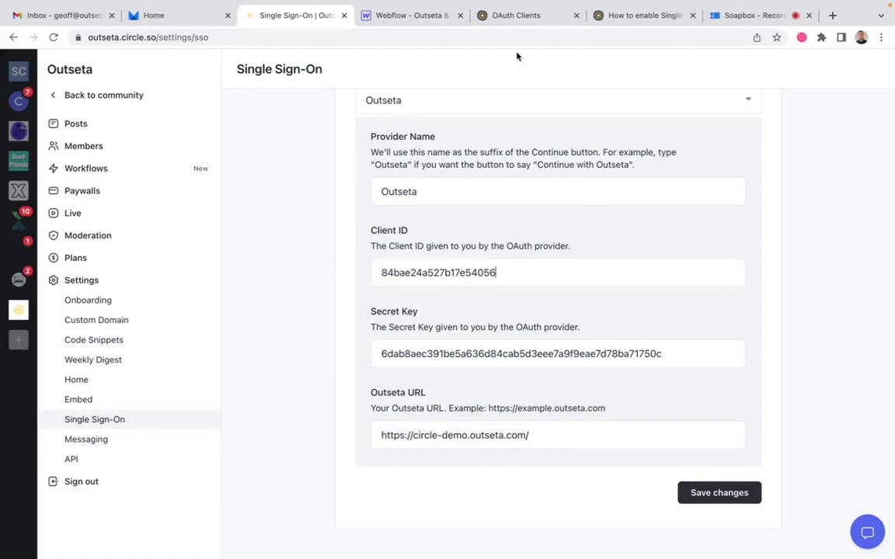
# Step: Copy the Outseta client secret into Circle's Secret Key field and select the Outseta URL value
pyautogui.click(526, 16)
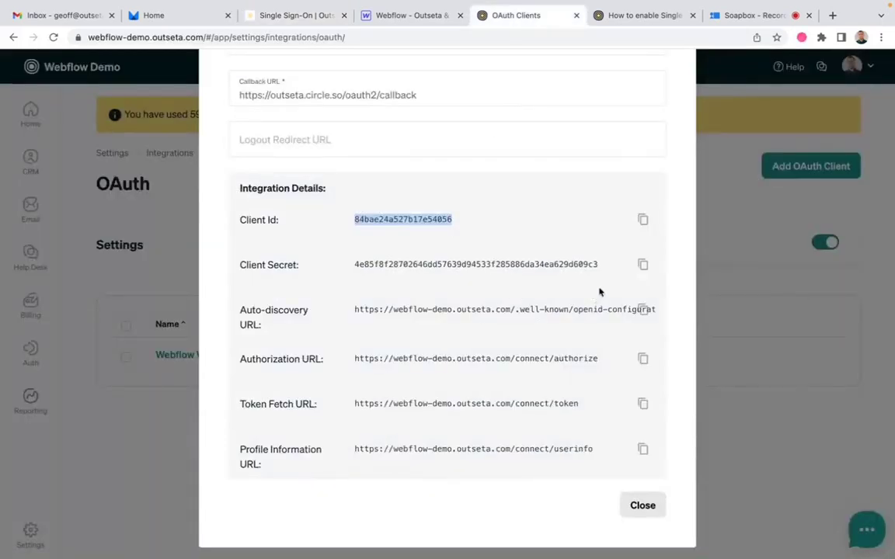
pyautogui.click(643, 264)
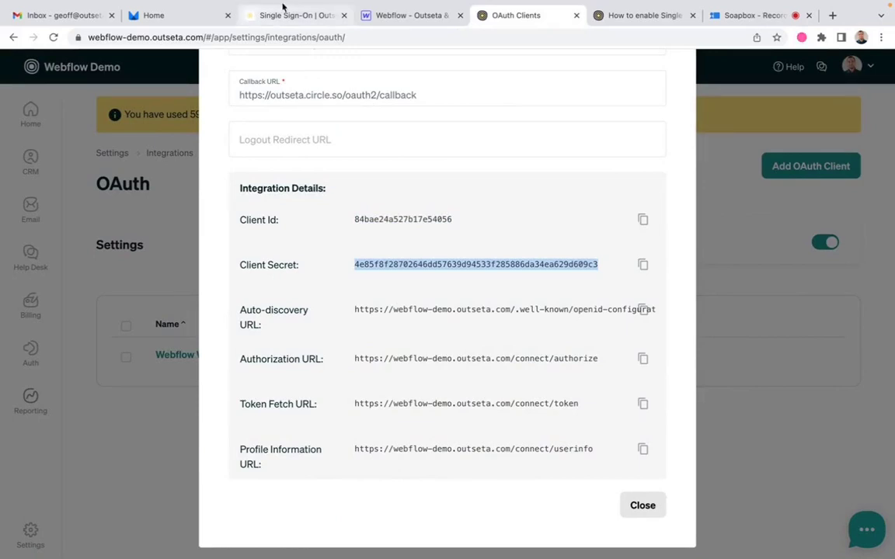
pyautogui.click(265, 12)
pyautogui.doubleClick(463, 356)
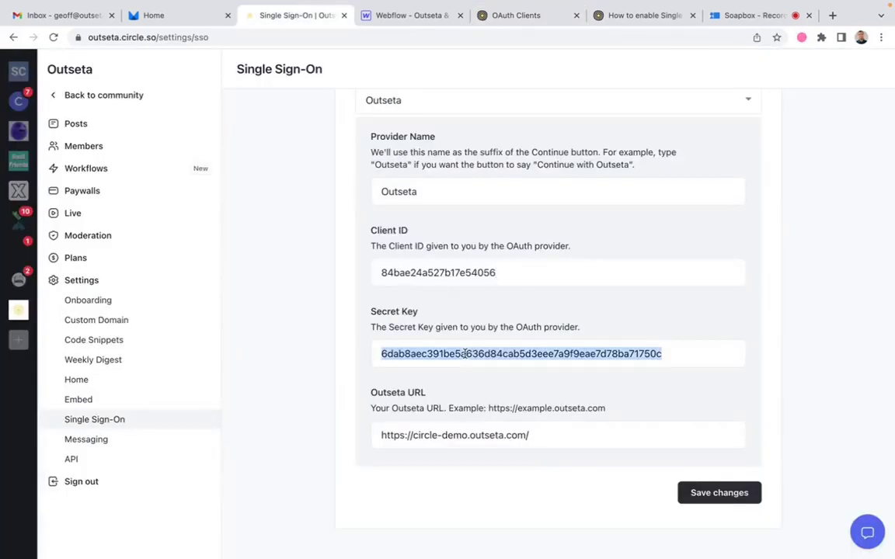
pyautogui.press('super+v')
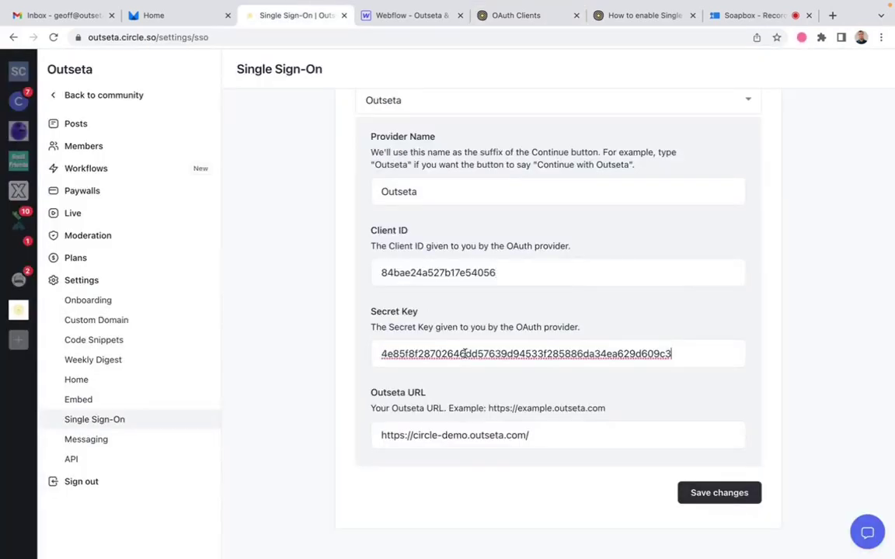
pyautogui.click(536, 15)
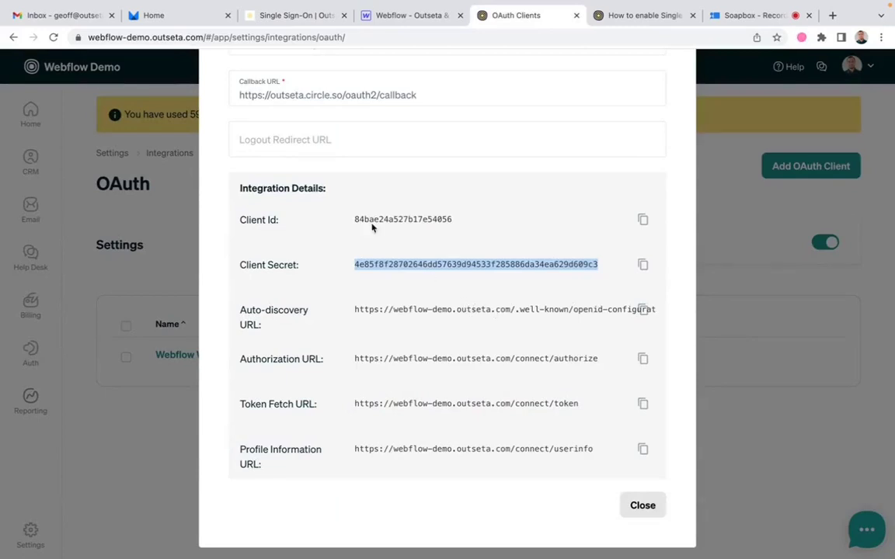
pyautogui.click(285, 16)
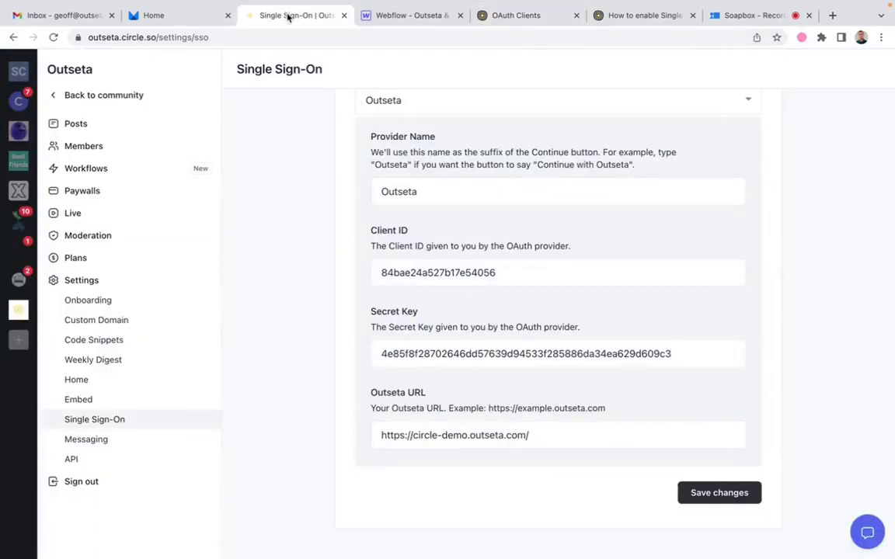
pyautogui.tripleClick(509, 441)
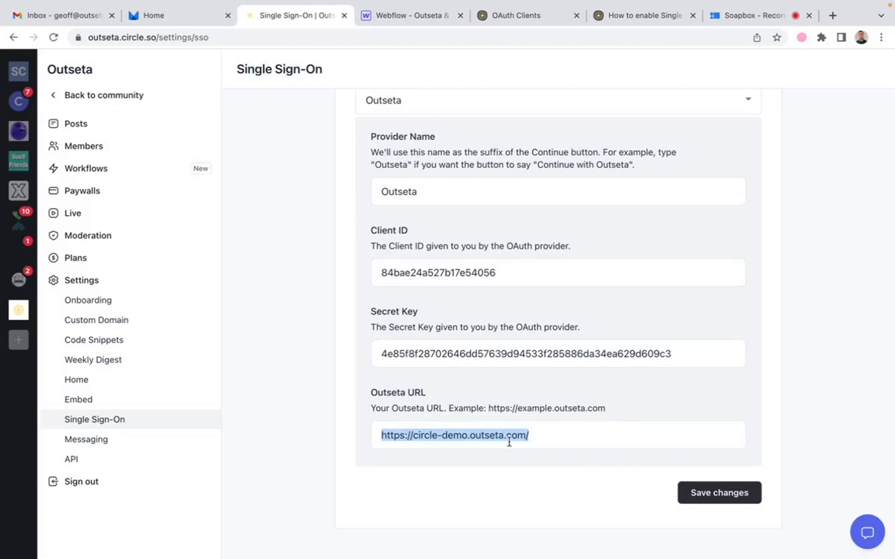
# Step: Clear Circle's Outseta URL field and copy the Outseta account's base URL from the address bar
pyautogui.press('BackSpace')
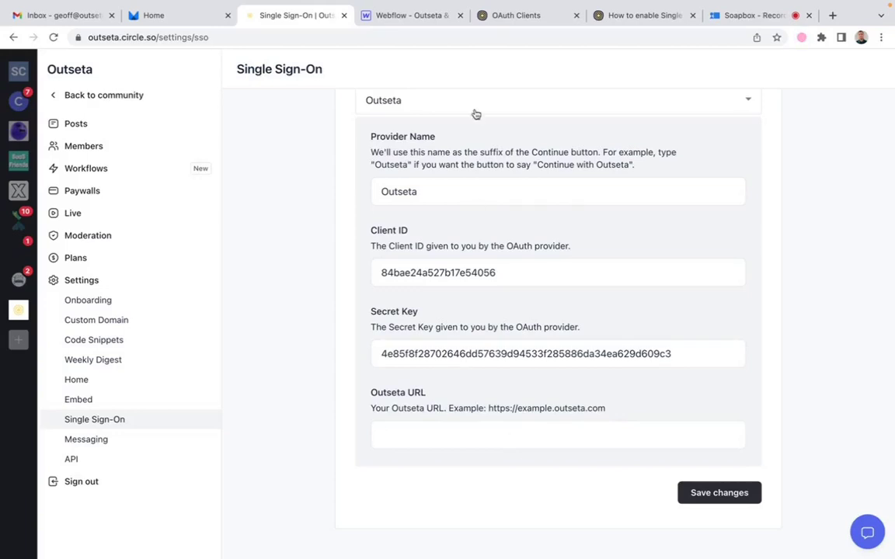
pyautogui.click(420, 15)
pyautogui.click(516, 15)
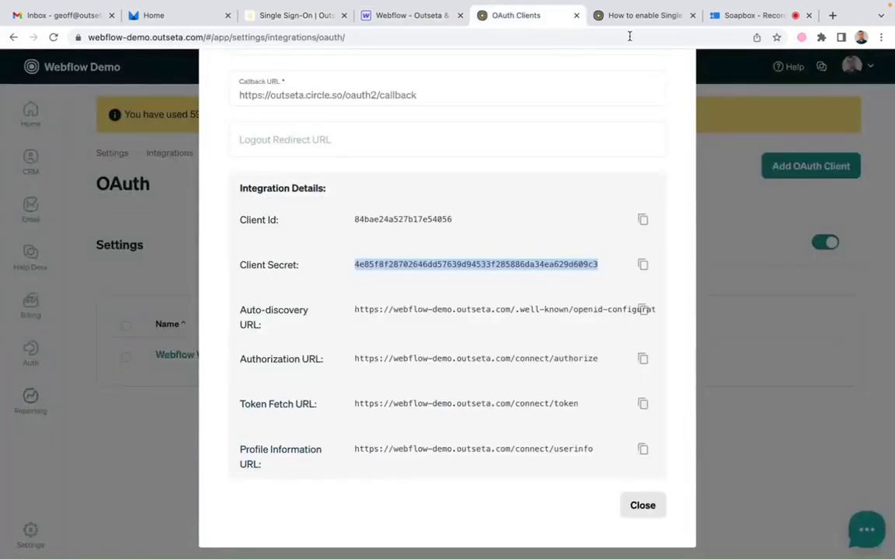
pyautogui.click(191, 21)
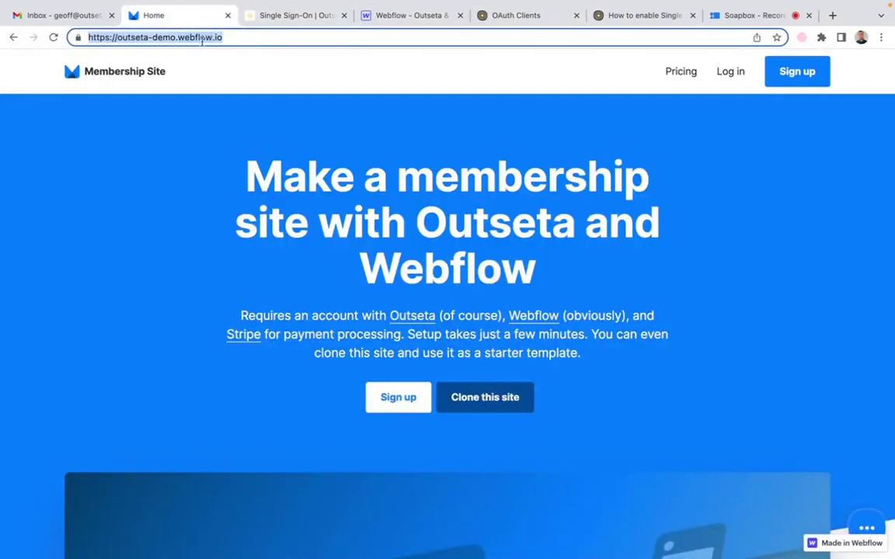
pyautogui.click(598, 13)
pyautogui.click(505, 14)
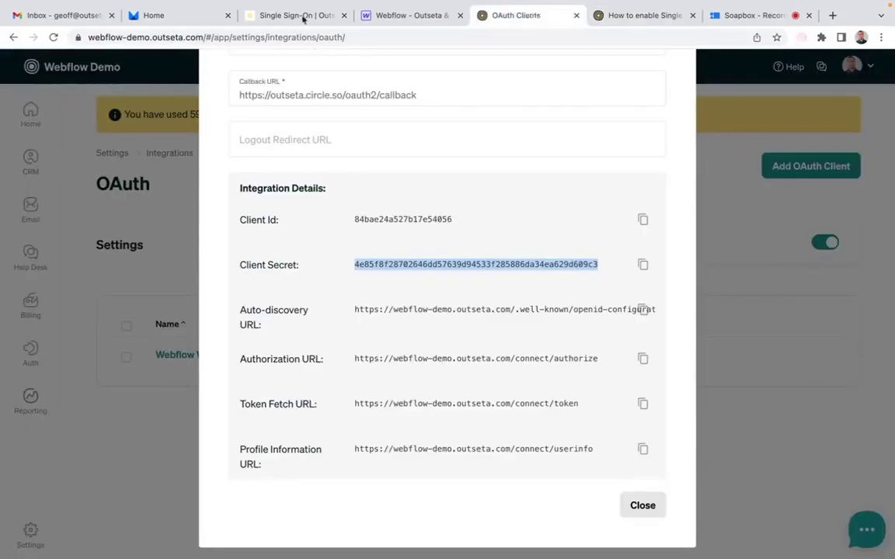
pyautogui.moveTo(206, 36); pyautogui.dragTo(110, 37)
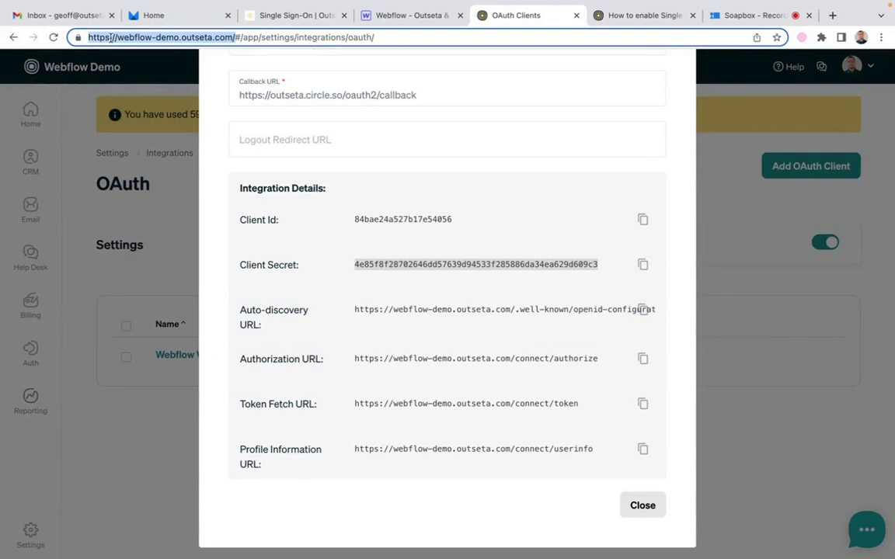
pyautogui.click(429, 17)
pyautogui.click(291, 15)
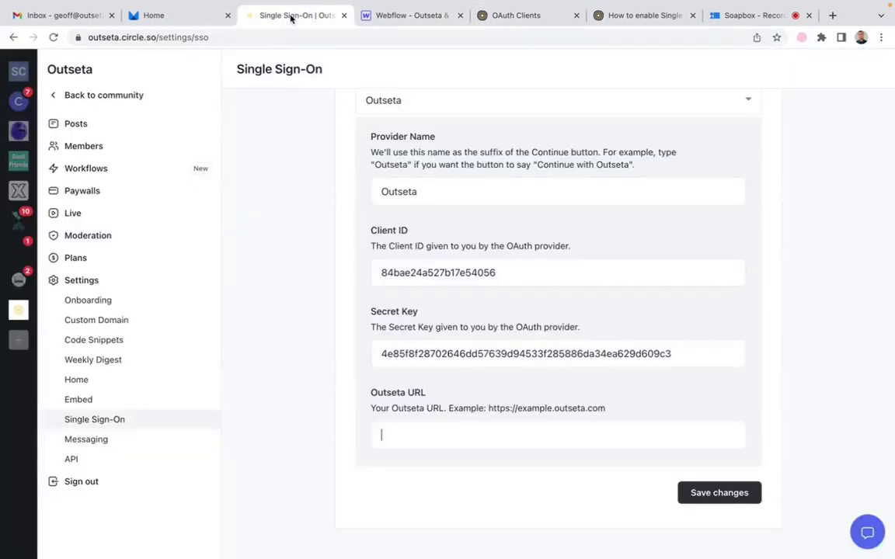
pyautogui.press('super+v')
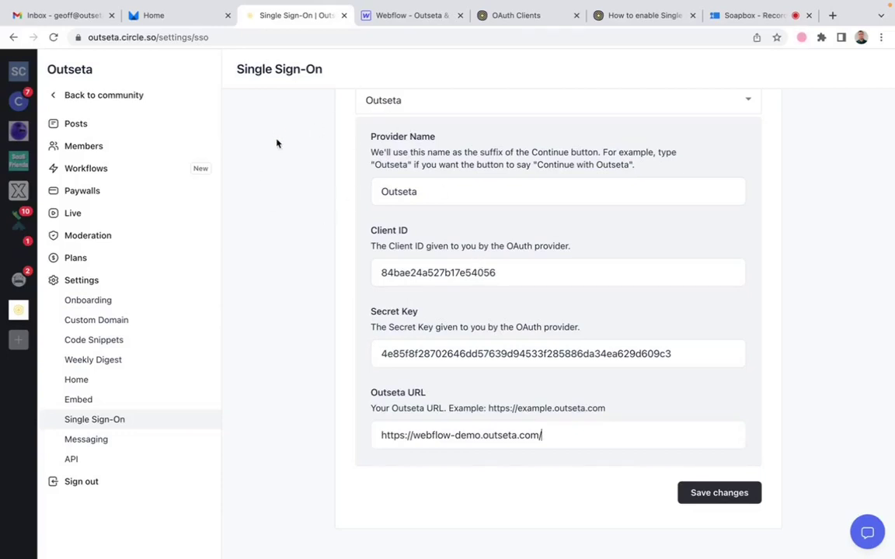
pyautogui.click(720, 493)
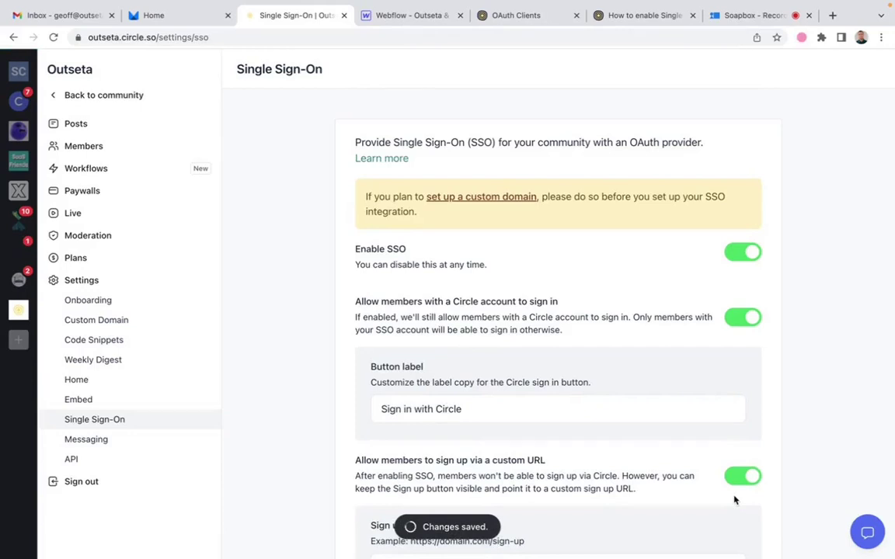
# Step: Review and close the Outseta OAuth client details, then return to the Webflow Designer
pyautogui.click(515, 15)
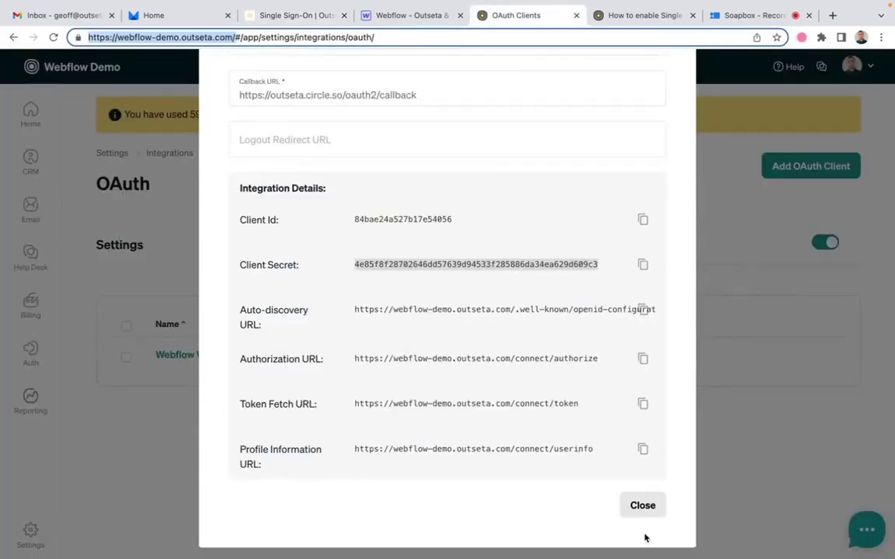
pyautogui.scroll(3, 645, 536)
pyautogui.scroll(-5, 659, 410)
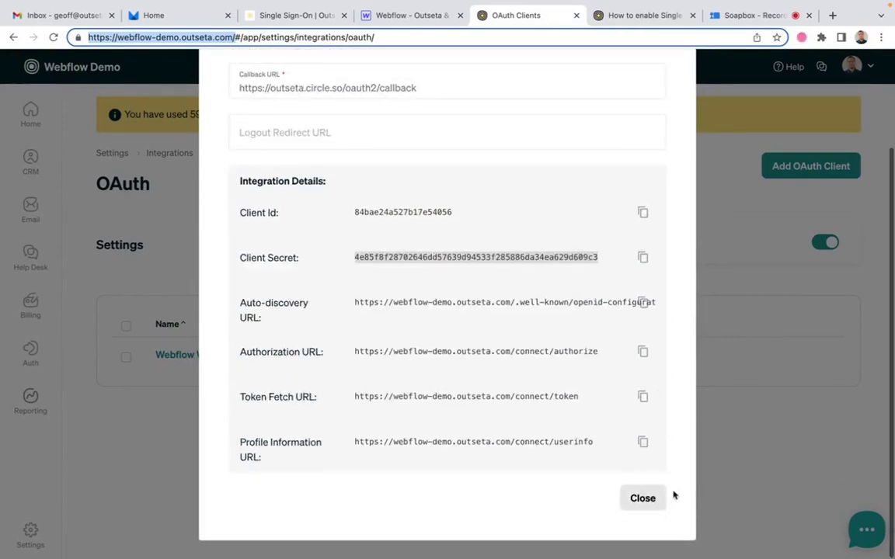
pyautogui.click(645, 496)
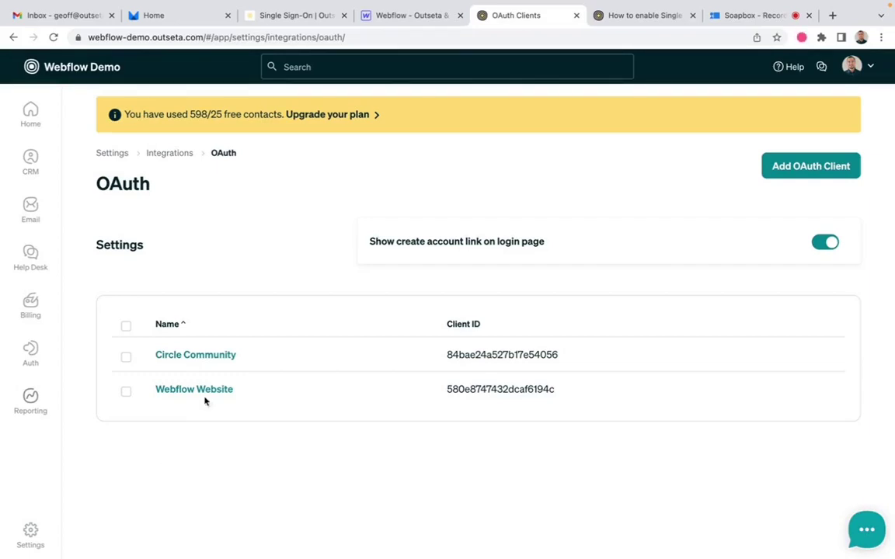
pyautogui.click(417, 17)
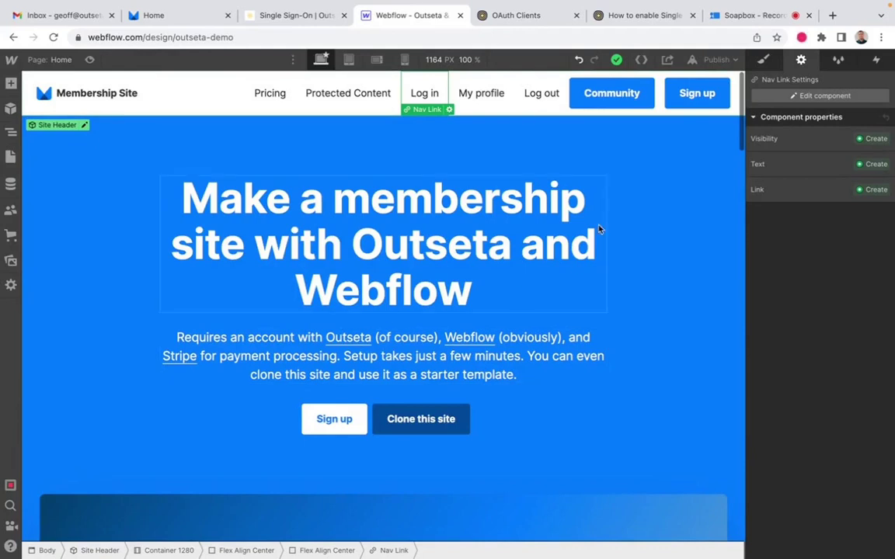
# Step: Cut the whole Outseta embed script out of the Webflow project's Head Code custom code
pyautogui.click(11, 59)
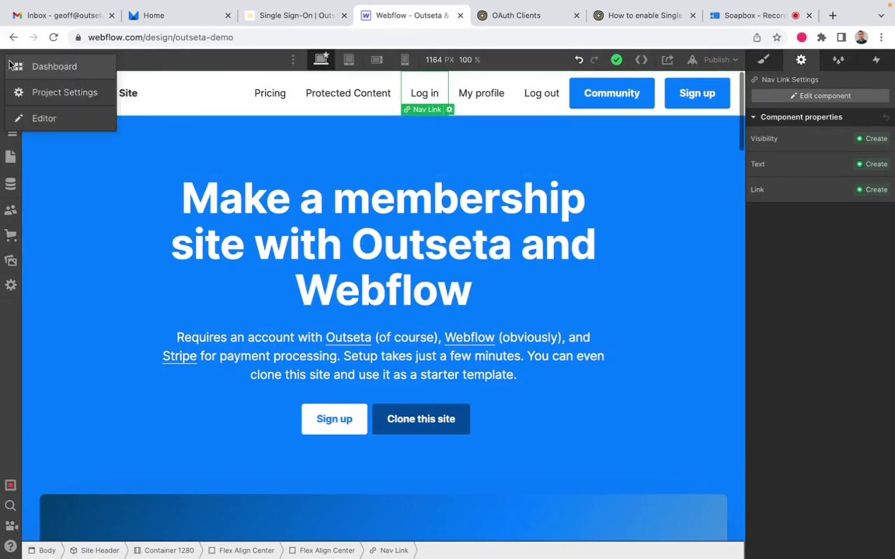
pyautogui.click(55, 95)
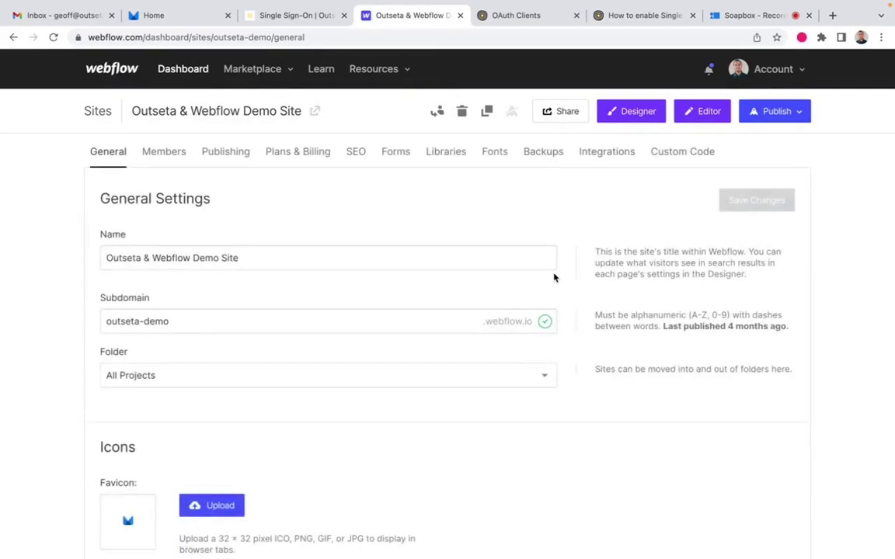
pyautogui.click(679, 152)
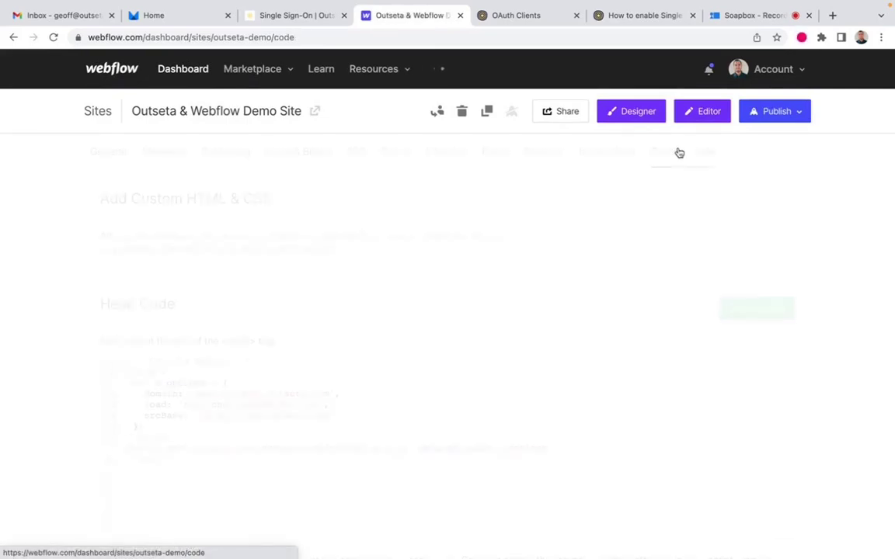
pyautogui.scroll(-1, 533, 302)
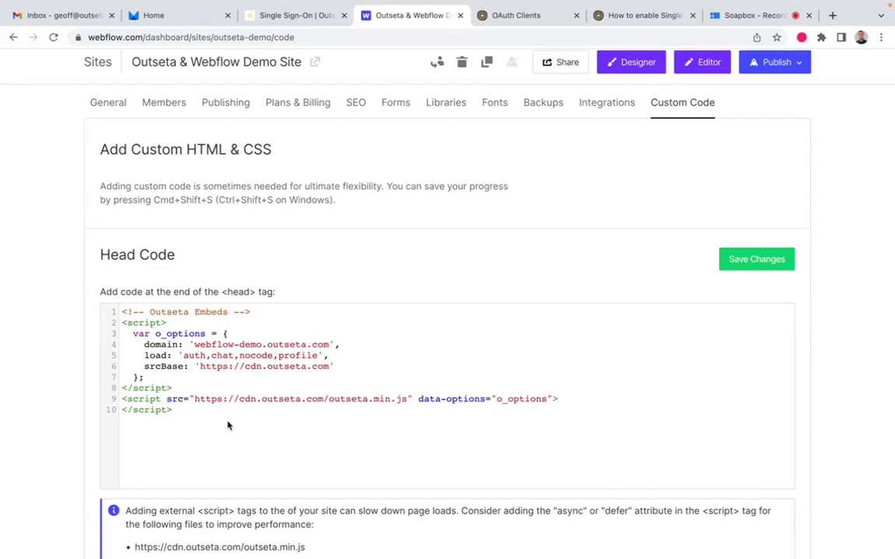
pyautogui.moveTo(173, 409); pyautogui.dragTo(120, 311)
pyautogui.hotkey('ctrl', 'c')
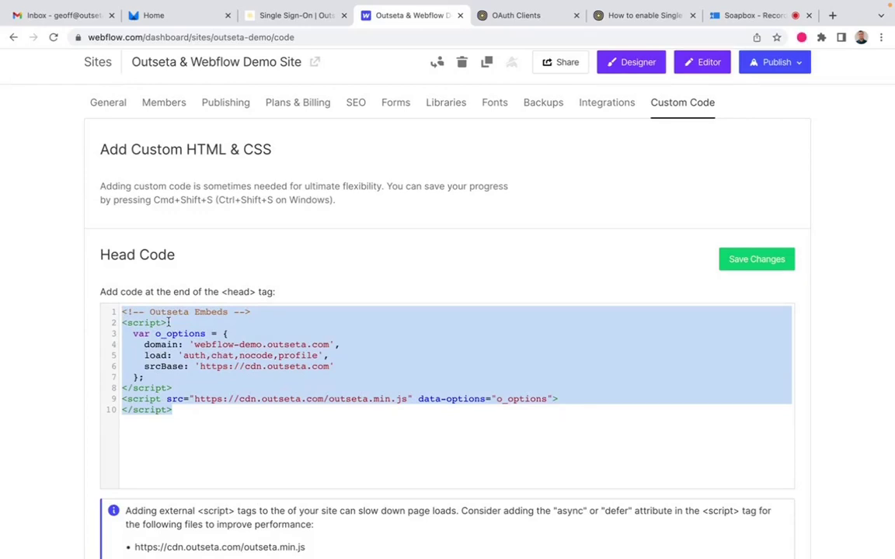
pyautogui.press('BackSpace')
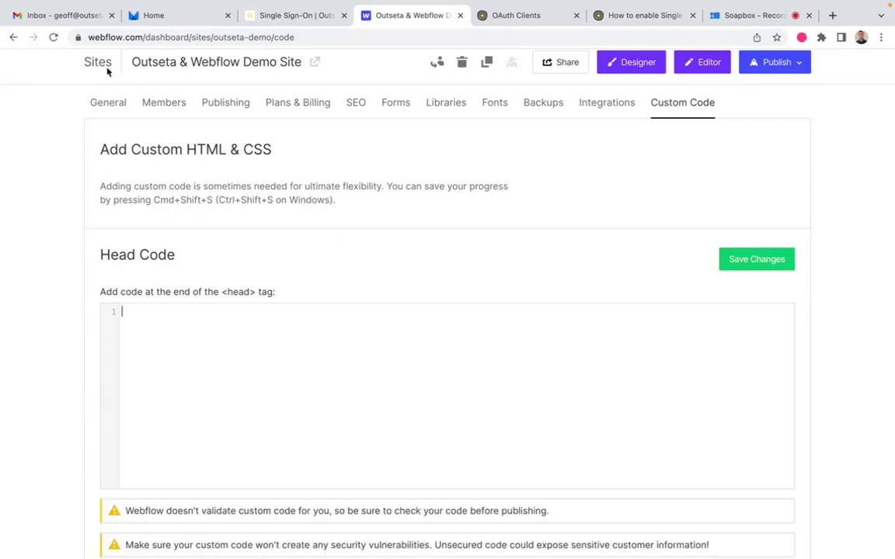
pyautogui.click(75, 16)
pyautogui.click(755, 73)
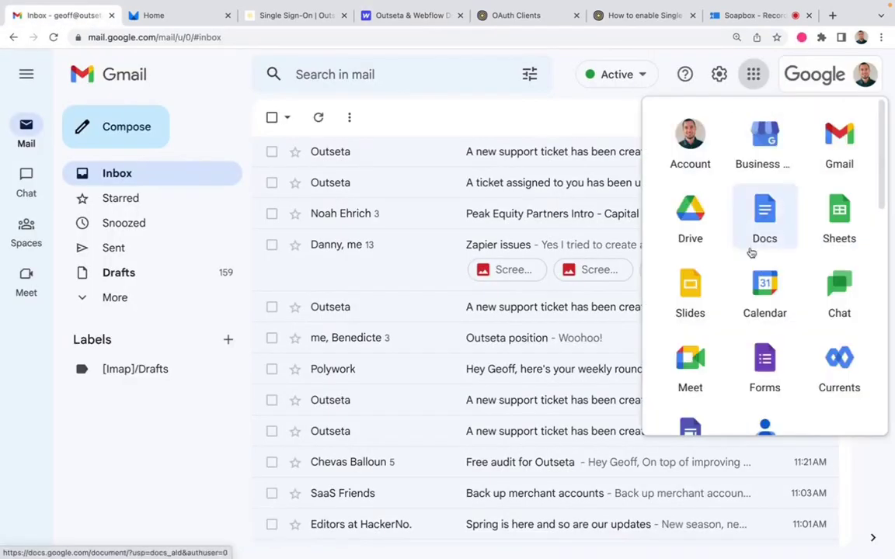
# Step: Create a new Google Doc from Drive and paste the Outseta embed script into it
pyautogui.click(691, 218)
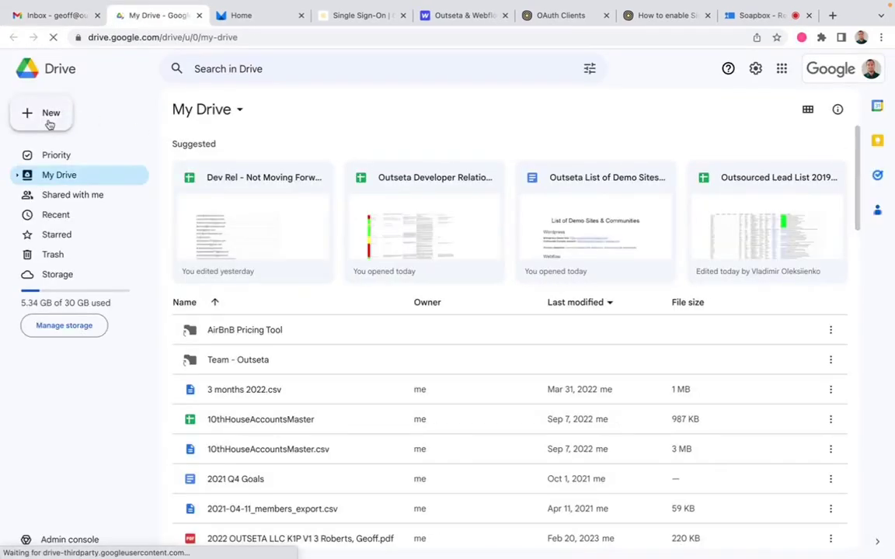
pyautogui.click(48, 121)
pyautogui.click(85, 196)
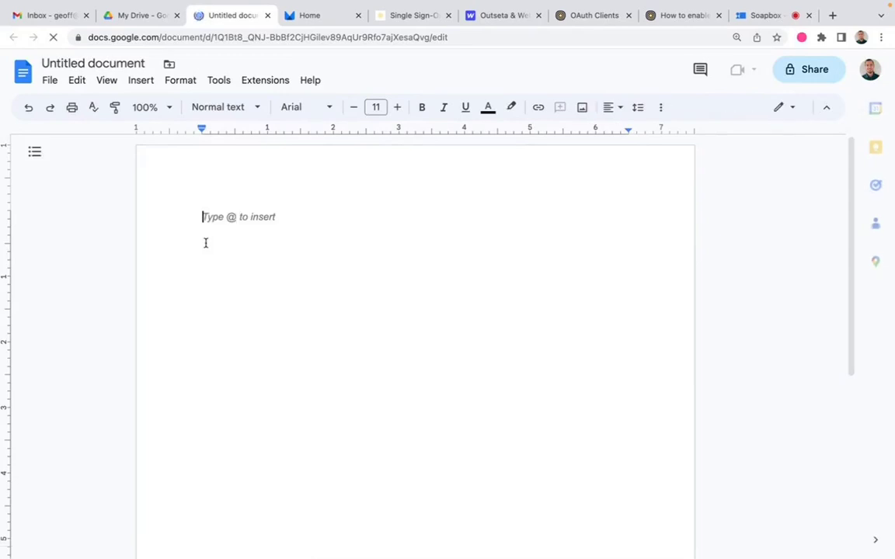
pyautogui.hotkey('ctrl', 'v')
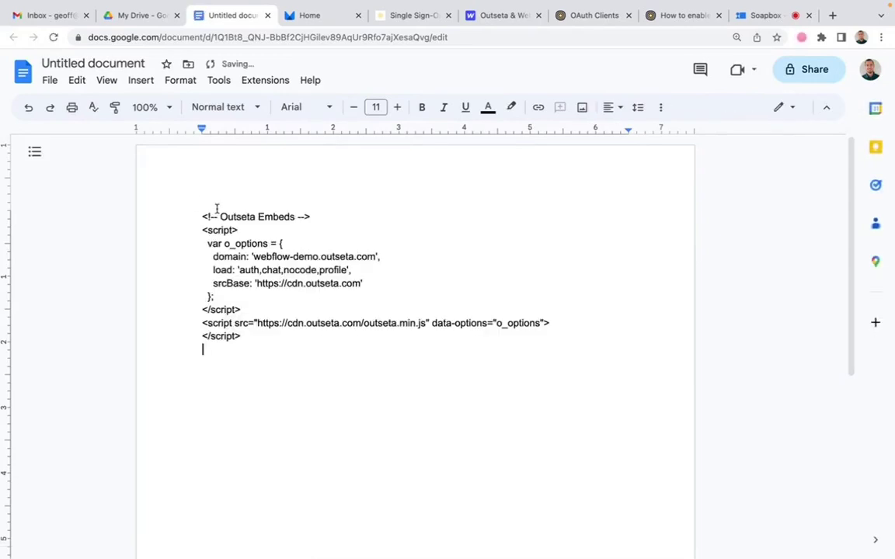
# Step: Title the document 'Webflow Circle' and close the Google Drive tab
pyautogui.doubleClick(140, 64)
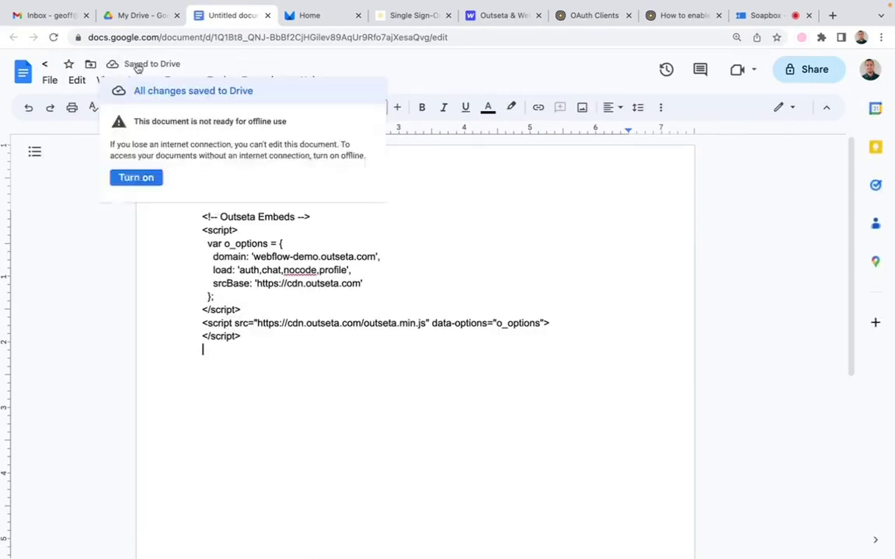
pyautogui.click(47, 63)
pyautogui.write('We')
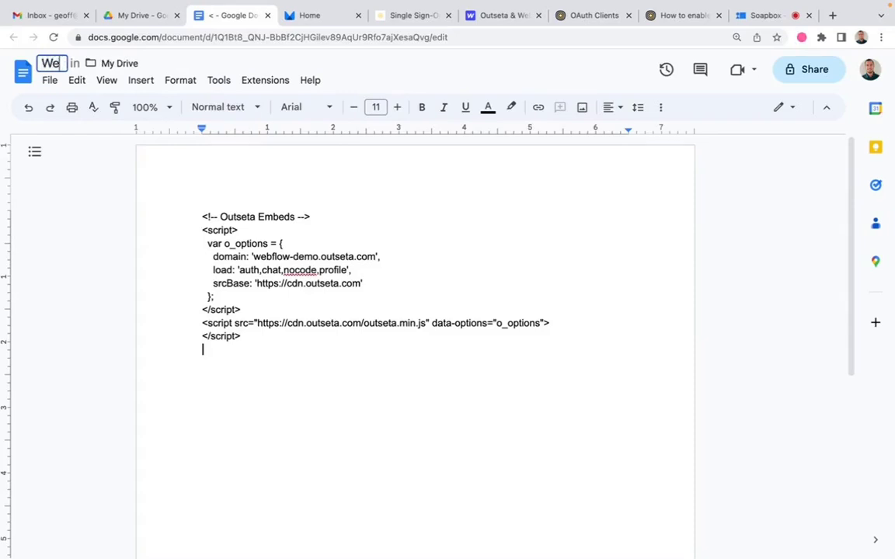
pyautogui.write('bflow Circle')
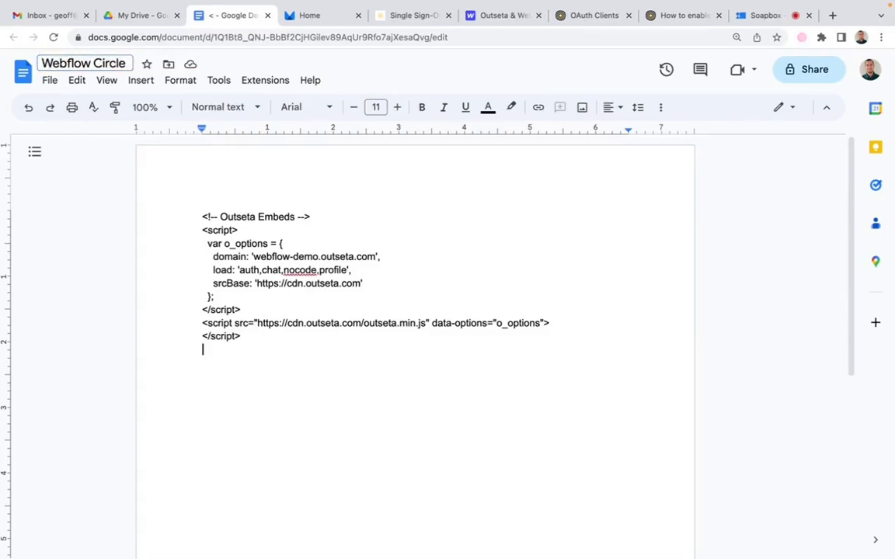
pyautogui.press('Return')
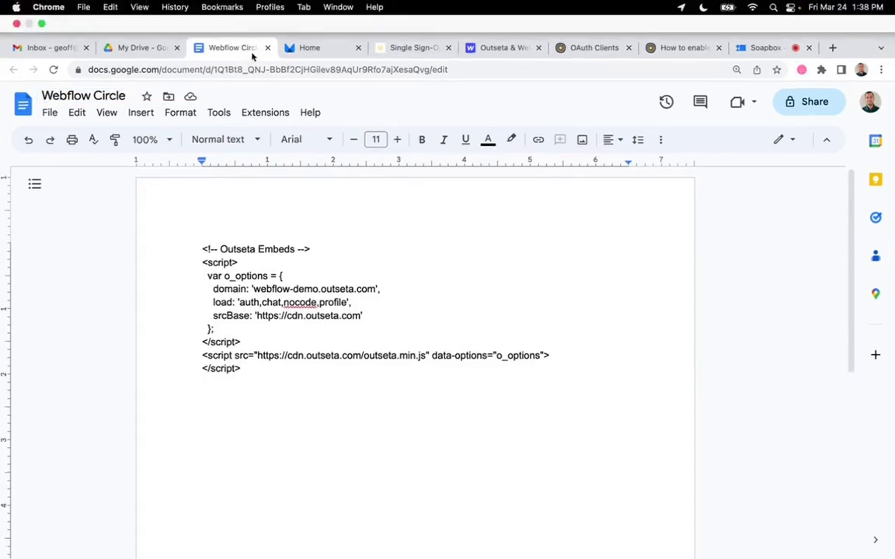
pyautogui.click(162, 49)
pyautogui.click(176, 48)
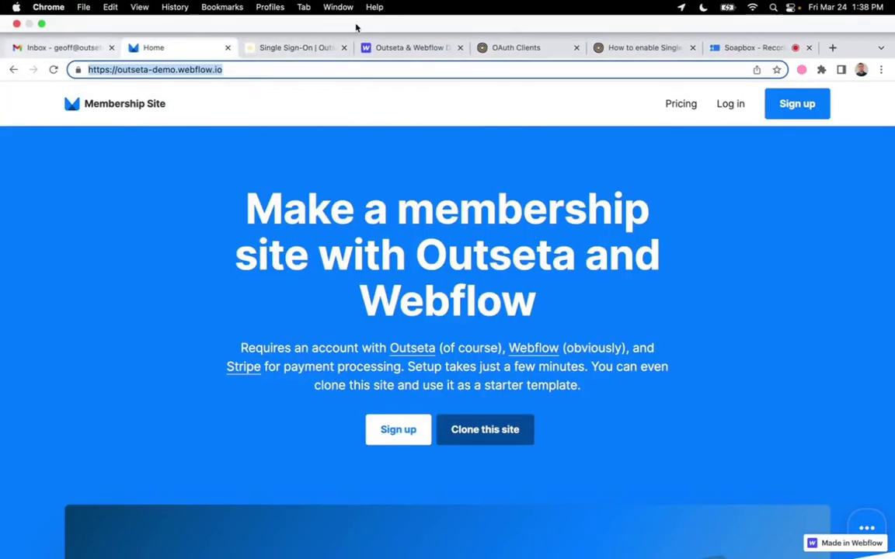
# Step: Confirm Webflow's Head Code is empty, then return to the OpenID Connect SSO help article
pyautogui.click(428, 56)
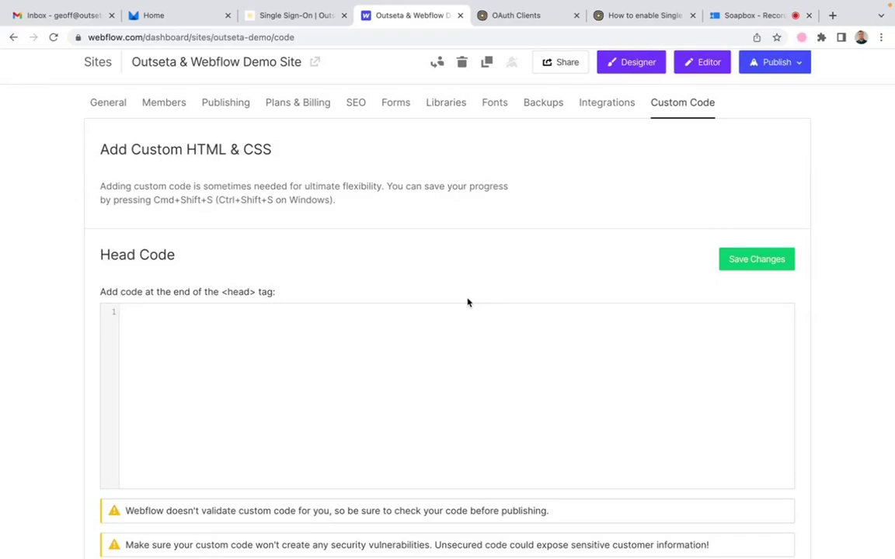
pyautogui.click(597, 14)
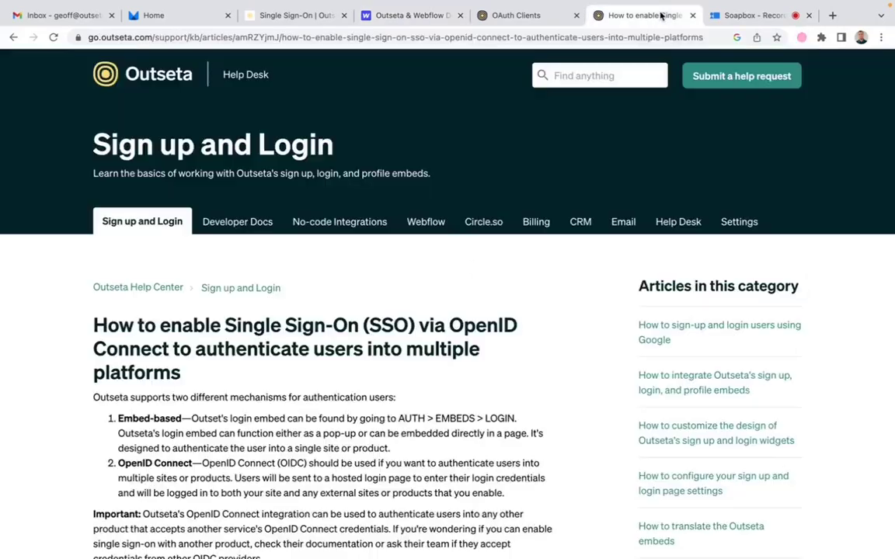
# Step: Copy the help article's step 2 script that sets authMode to 'oidc'
pyautogui.scroll(-15, 380, 358)
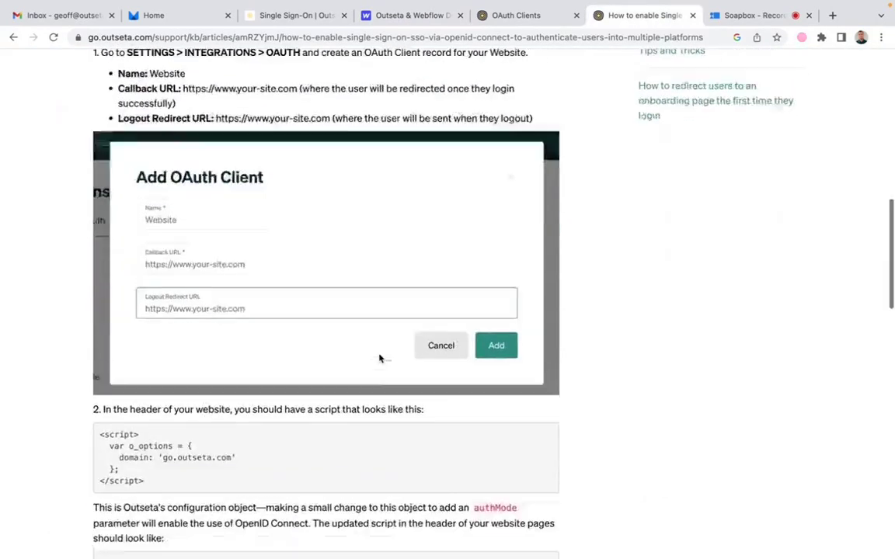
pyautogui.scroll(-3, 379, 354)
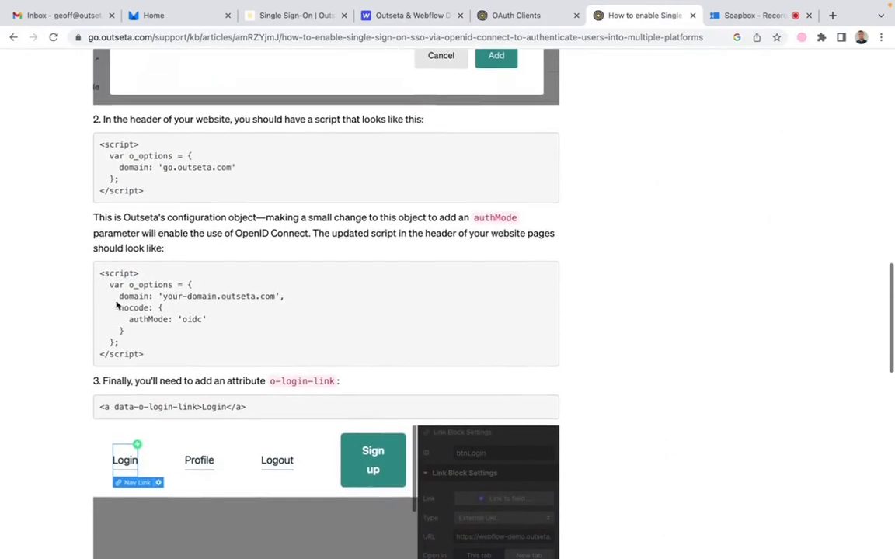
pyautogui.moveTo(99, 273); pyautogui.dragTo(183, 363)
pyautogui.press('super+c')
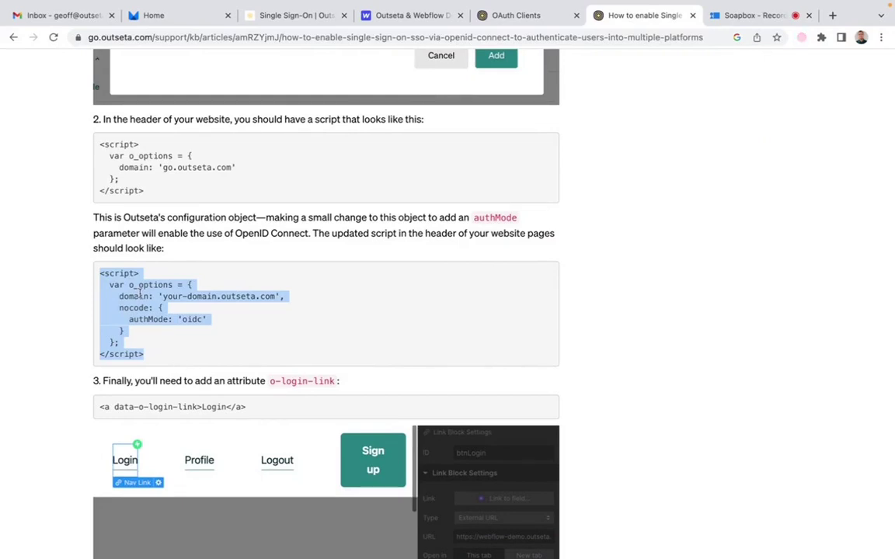
pyautogui.scroll(4, 139, 292)
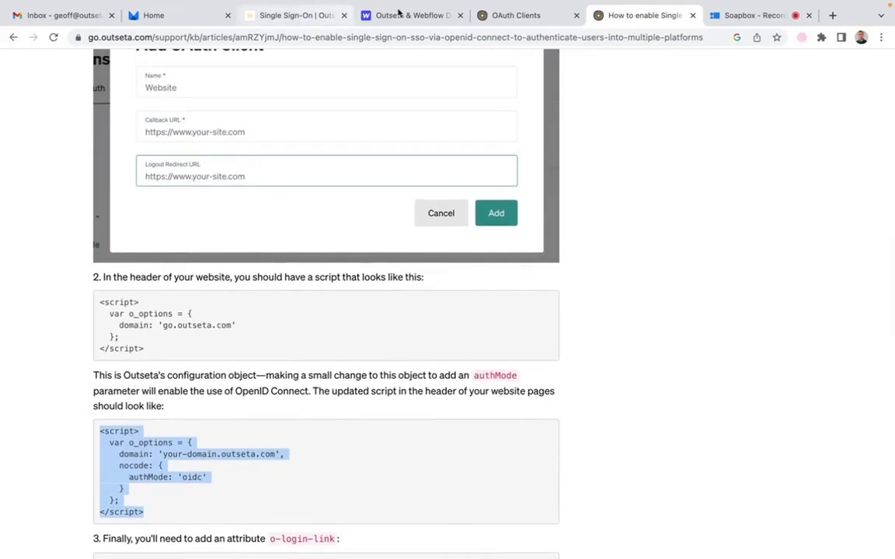
pyautogui.click(509, 15)
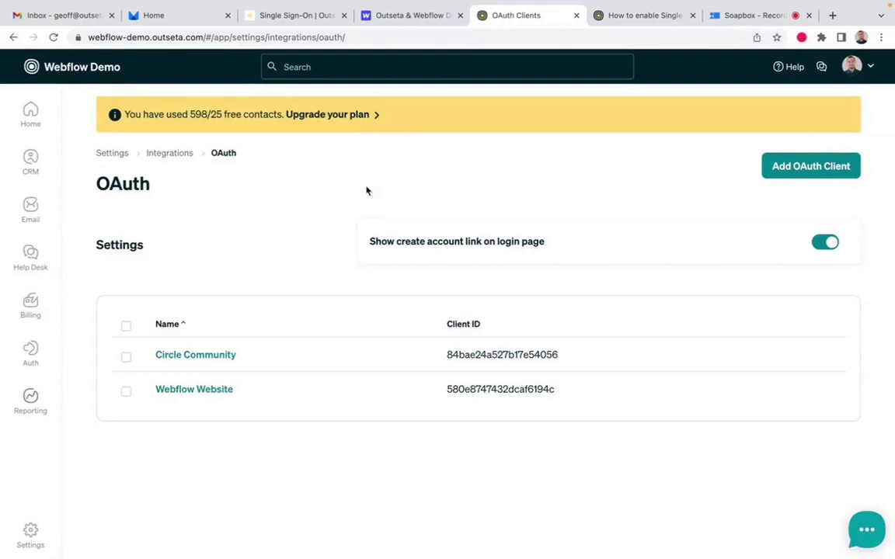
pyautogui.click(439, 26)
# Step: Paste the o_options script with authMode 'oidc' into Webflow's Head Code
pyautogui.click(240, 357)
pyautogui.press('super+v')
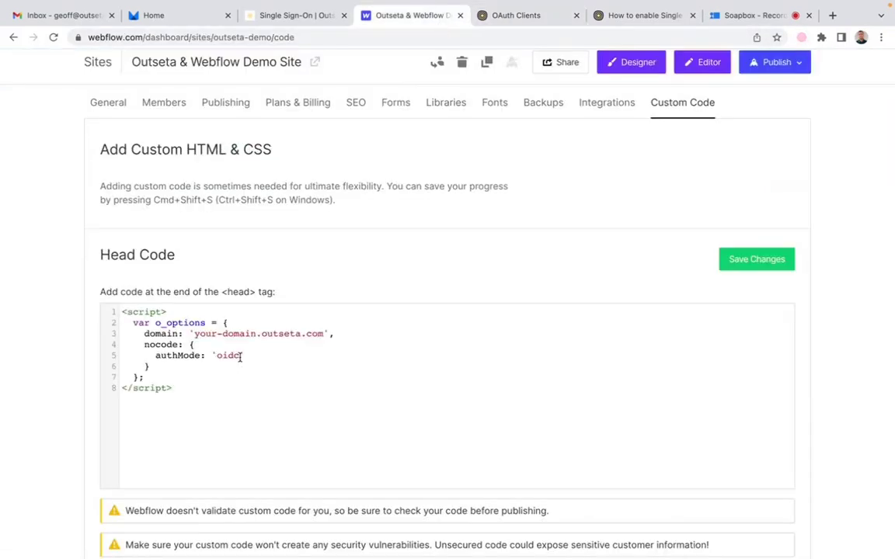
pyautogui.press('Return')
# Step: Copy the outseta.min.js script tag from Outseta's Auth > Embeds Quick start page
pyautogui.click(523, 22)
pyautogui.moveTo(50, 249)
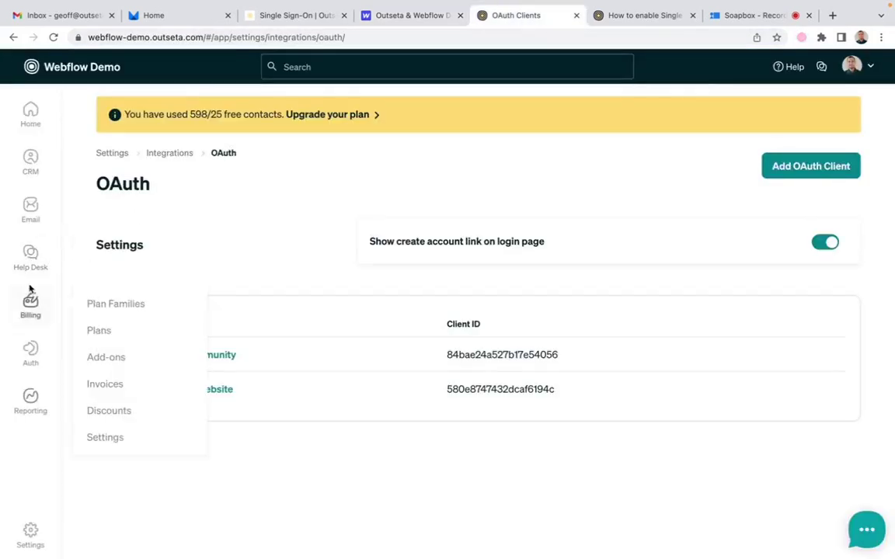
pyautogui.moveTo(31, 351)
pyautogui.click(98, 384)
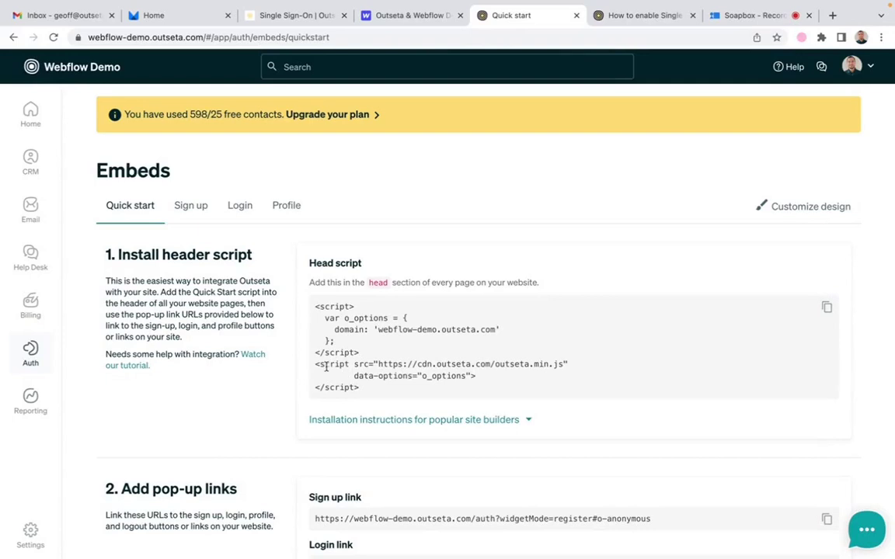
pyautogui.moveTo(315, 366); pyautogui.dragTo(368, 396)
pyautogui.press('super+c')
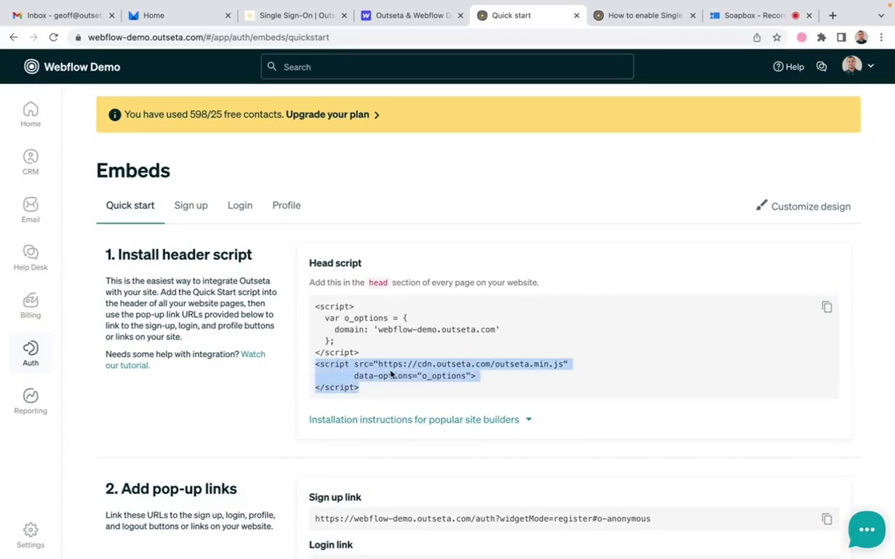
pyautogui.click(396, 17)
# Step: Paste the outseta.min.js script tag into the Head Code below the options script
pyautogui.press('super+v')
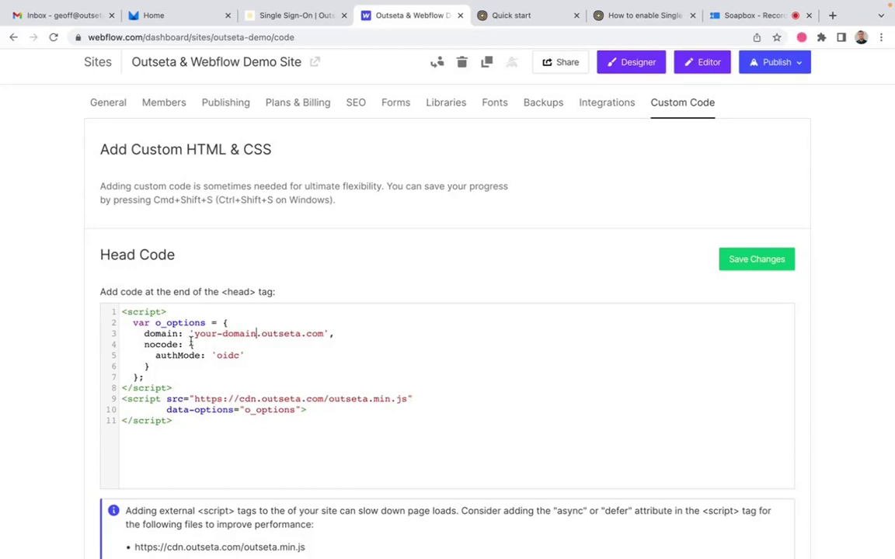
pyautogui.click(519, 21)
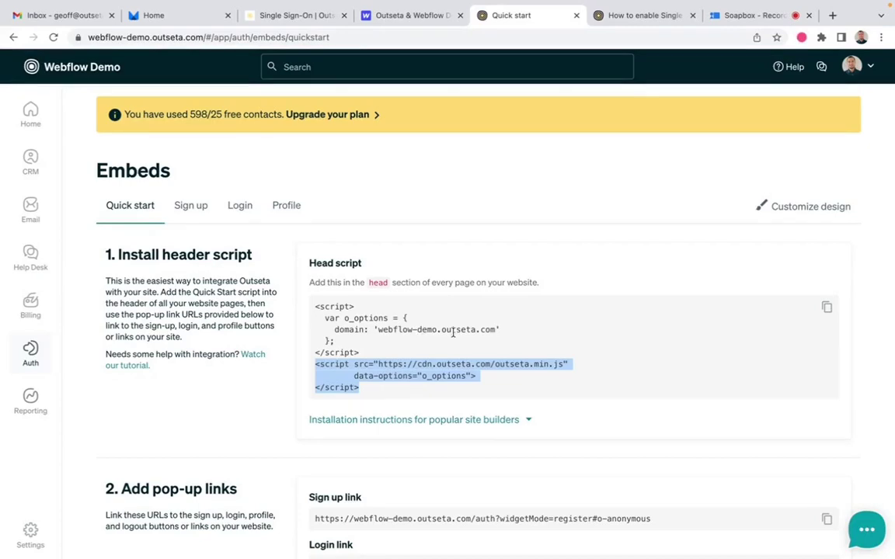
pyautogui.click(196, 13)
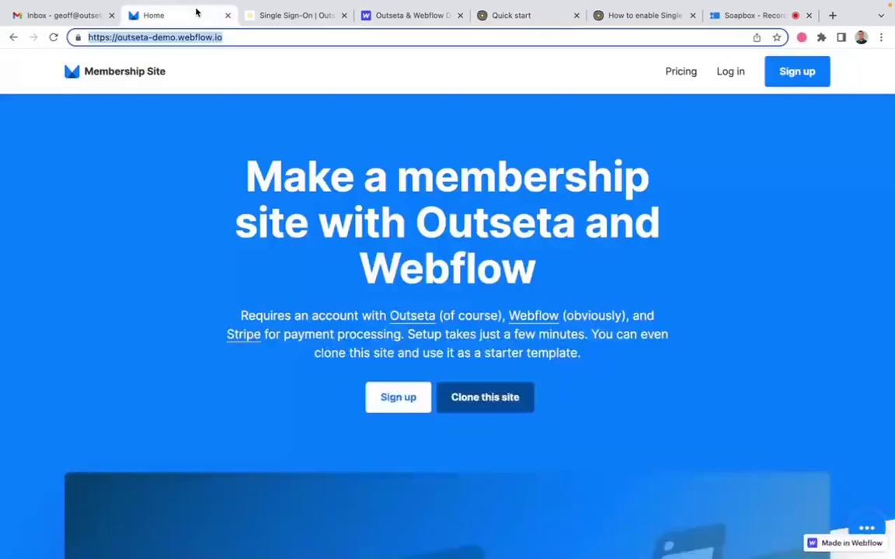
pyautogui.click(410, 14)
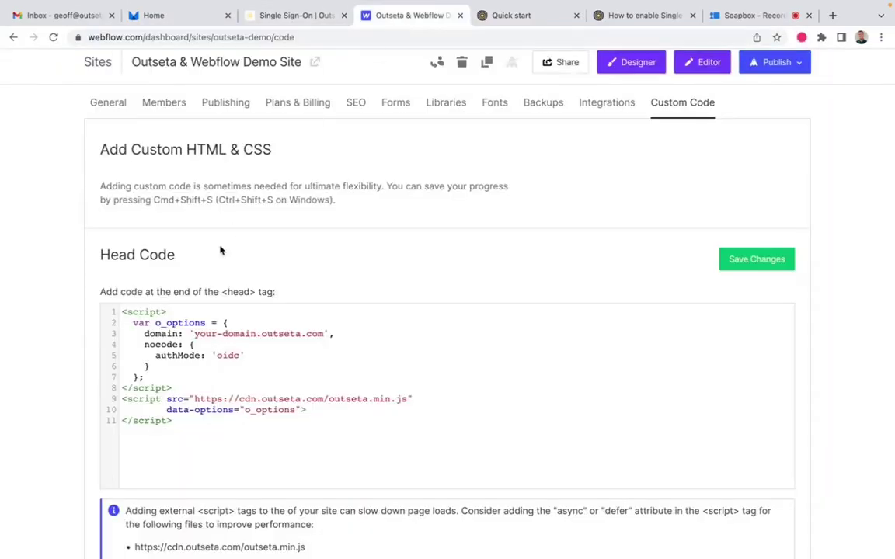
# Step: Replace the 'your-domain' placeholder with 'webflow-demo' and save the Head Code changes
pyautogui.click(257, 333)
pyautogui.press('BackSpace')
pyautogui.press('BackSpace')
pyautogui.press('BackSpace')
pyautogui.press('BackSpace')
pyautogui.press('BackSpace')
pyautogui.press('BackSpace')
pyautogui.press('BackSpace')
pyautogui.press('BackSpace')
pyautogui.press('BackSpace')
pyautogui.press('BackSpace')
pyautogui.press('BackSpace')
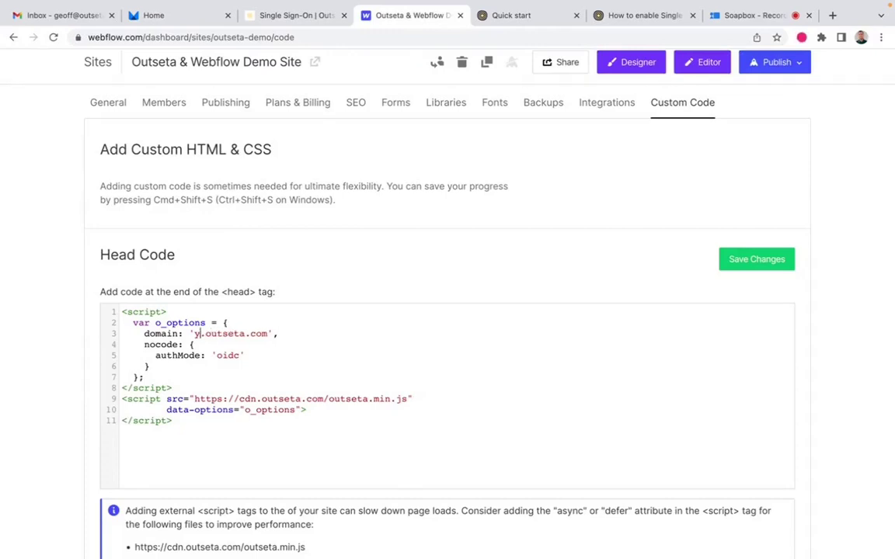
pyautogui.write('webflow-demo')
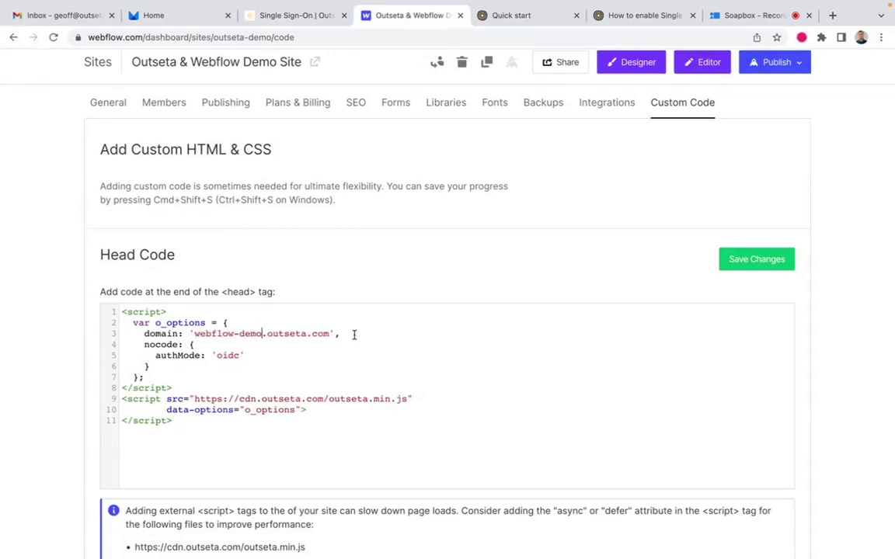
pyautogui.scroll(-3, 353, 334)
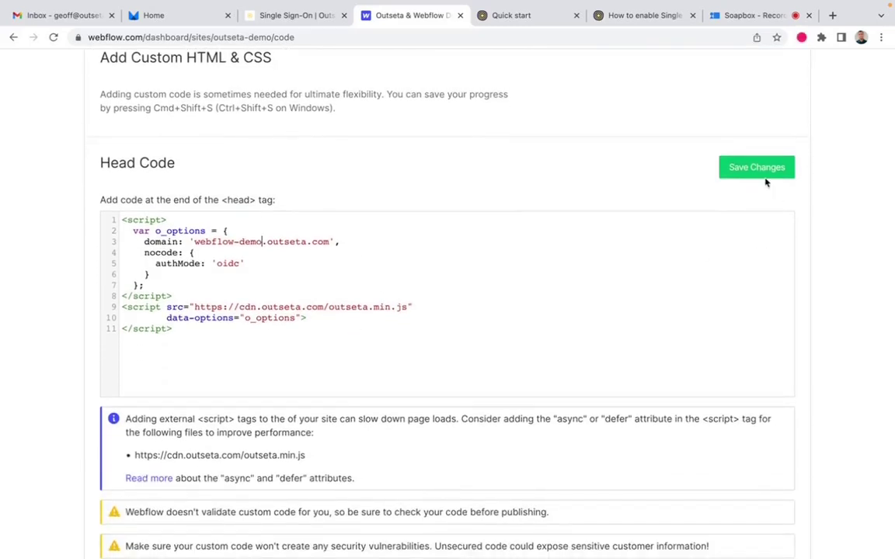
pyautogui.click(769, 177)
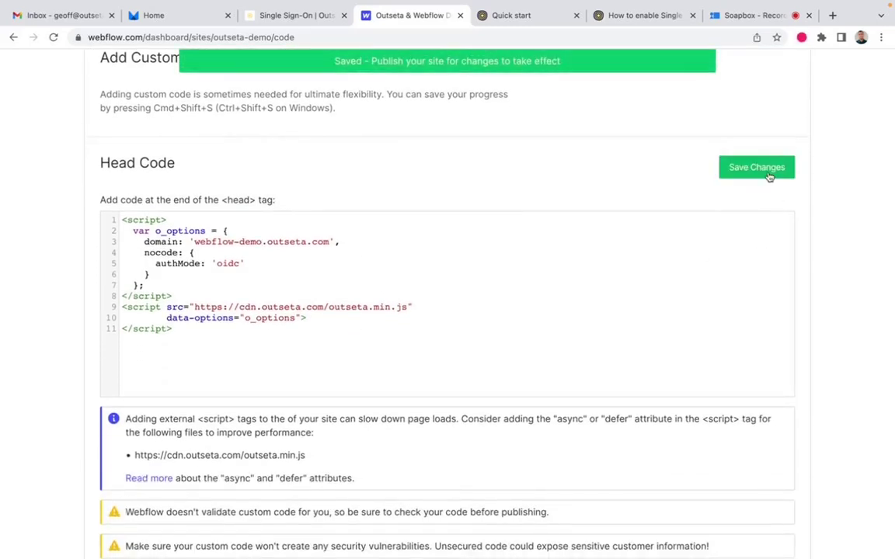
pyautogui.scroll(4, 768, 176)
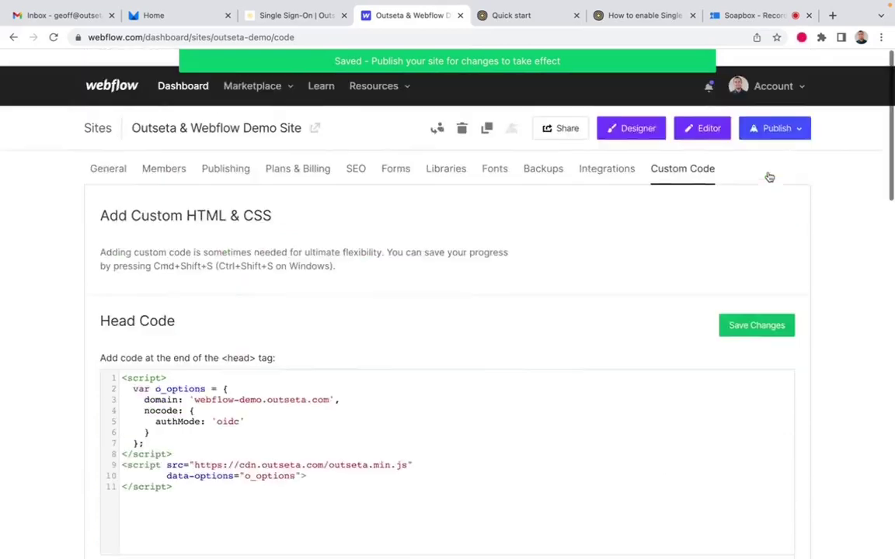
# Step: Open the Outseta & Webflow Demo Site in the Designer from the Outseta workspace dashboard
pyautogui.click(113, 71)
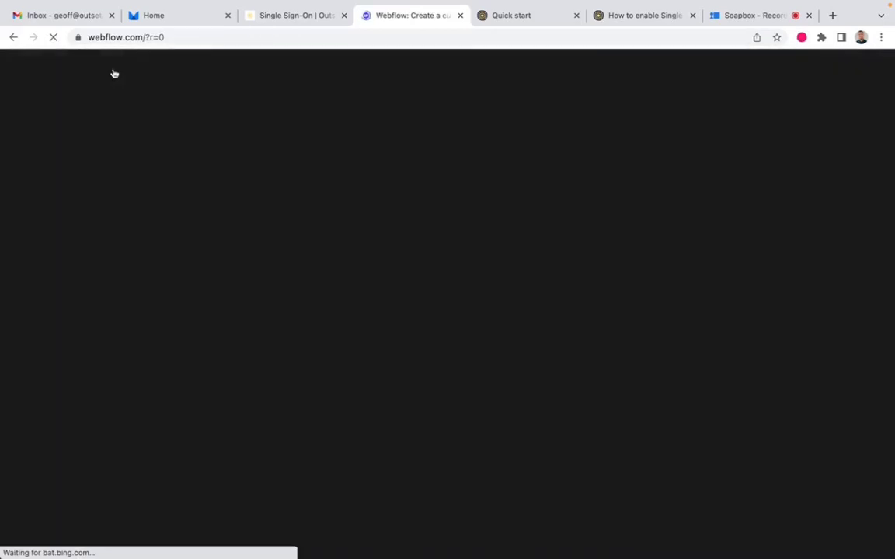
pyautogui.click(808, 99)
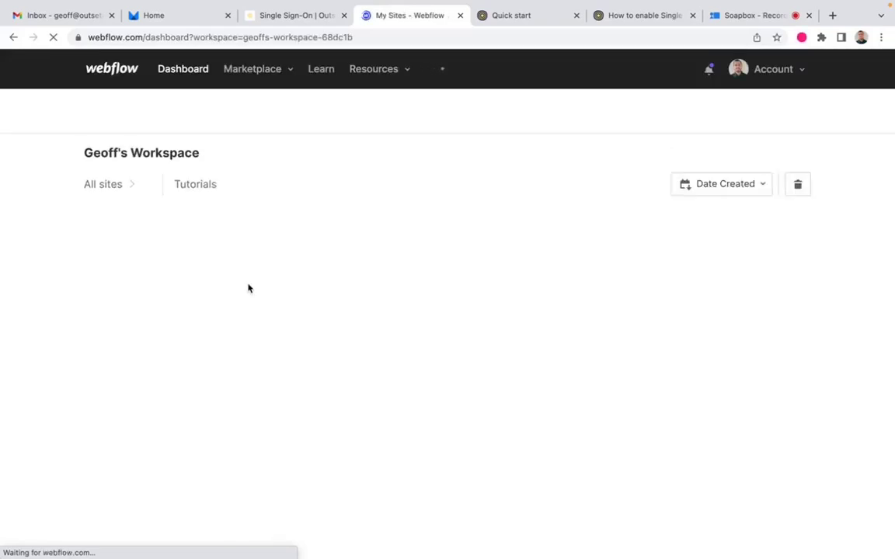
pyautogui.click(251, 113)
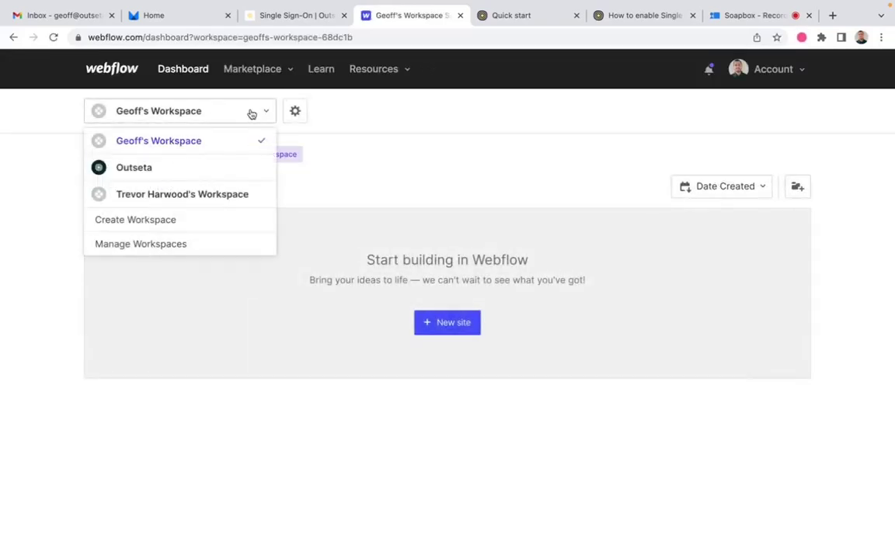
pyautogui.click(196, 165)
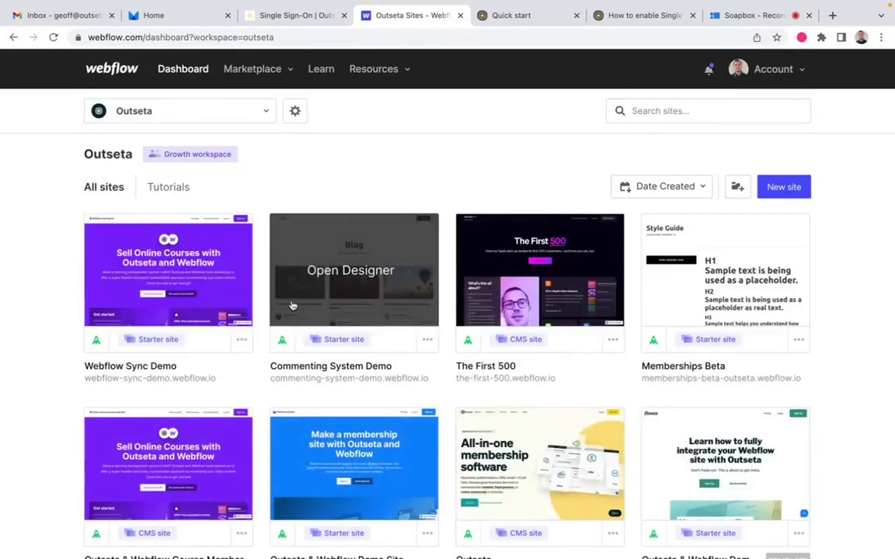
pyautogui.click(359, 481)
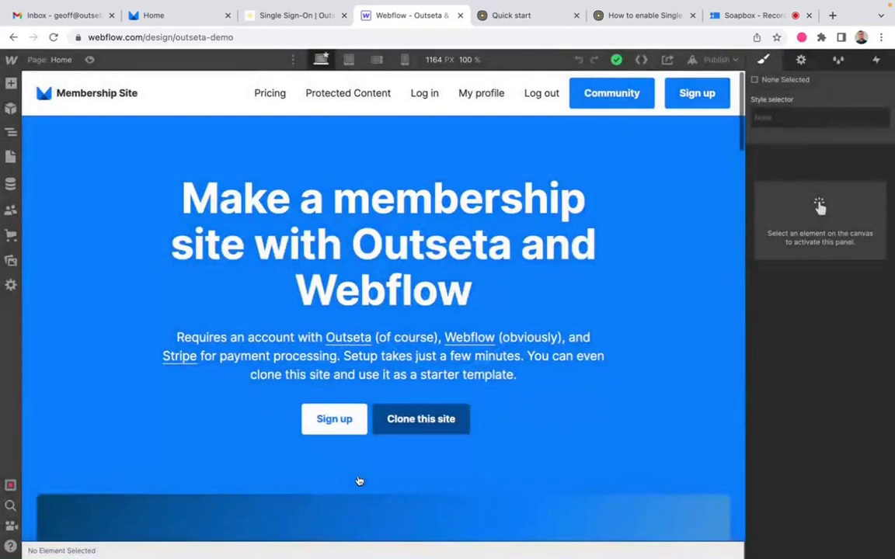
# Step: Add the custom attribute data-o-login-link with value 1 to the Log in nav link component
pyautogui.click(441, 90)
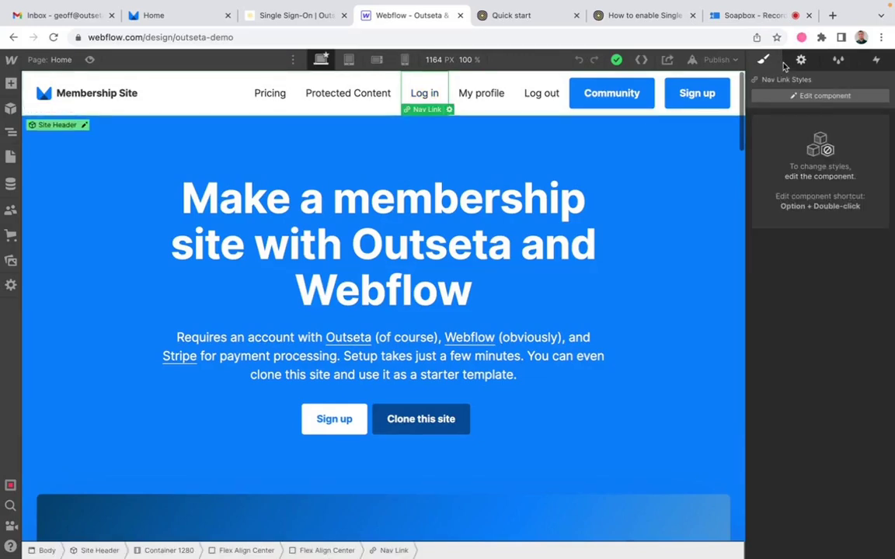
pyautogui.click(801, 60)
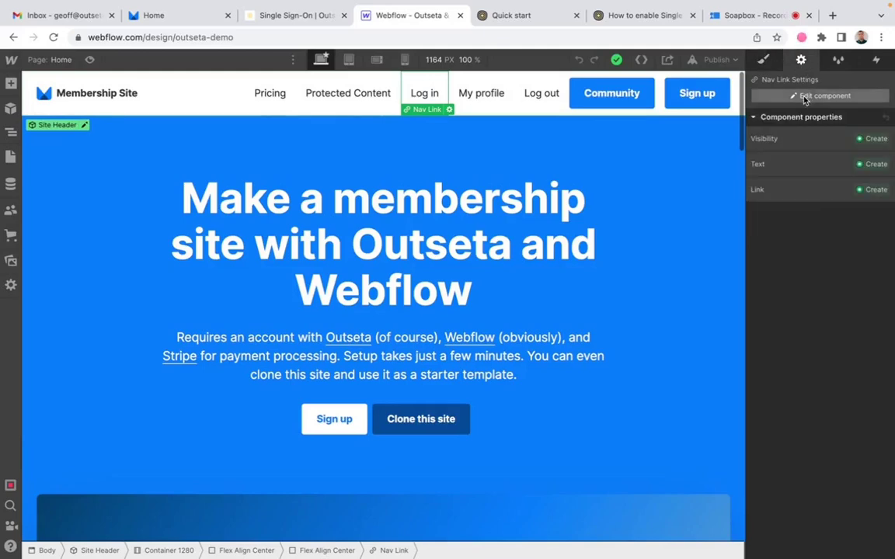
pyautogui.click(805, 96)
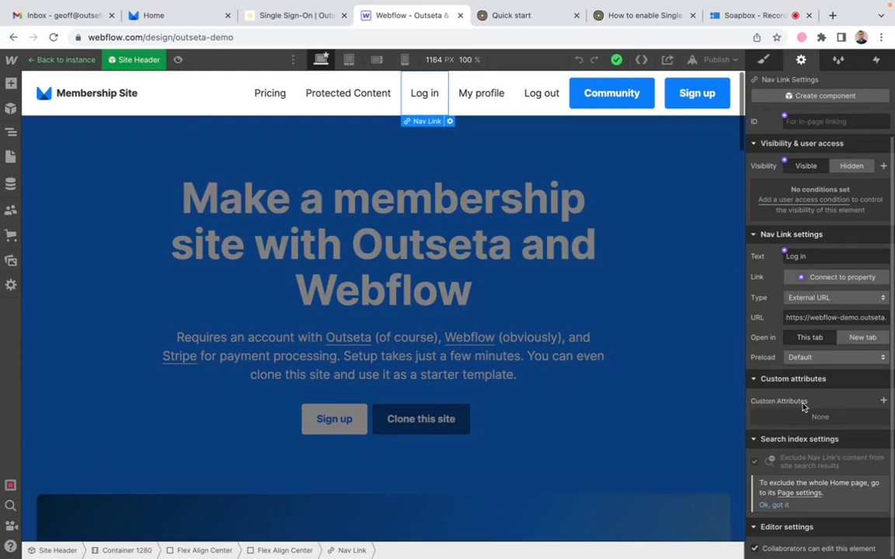
pyautogui.click(884, 401)
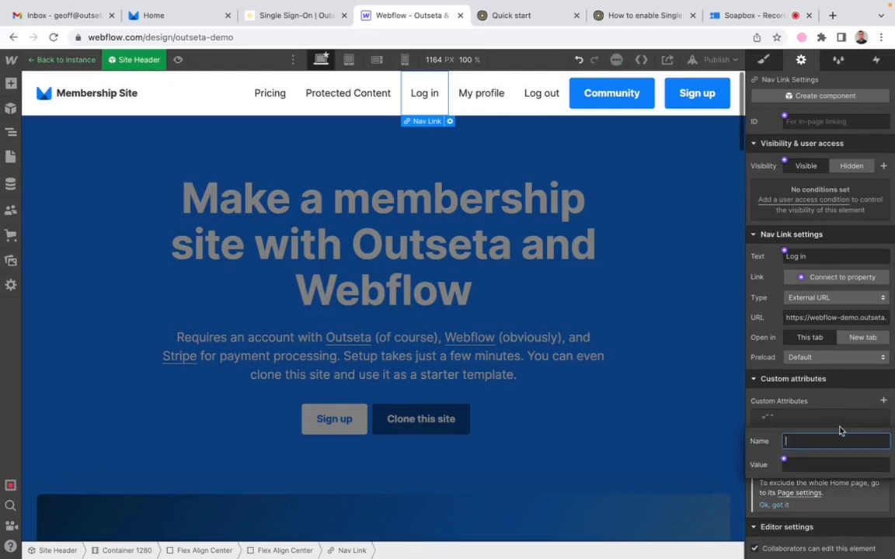
pyautogui.write('d')
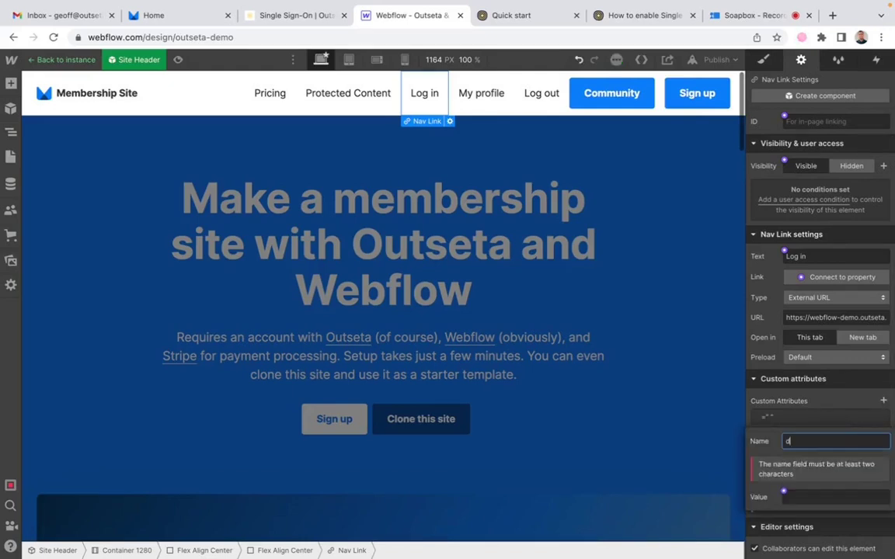
pyautogui.write('ata=d')
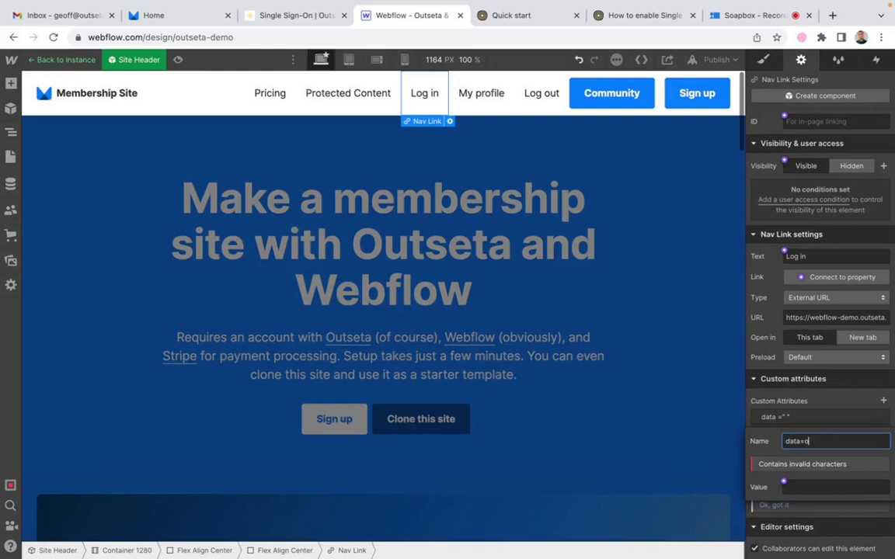
pyautogui.write('o')
pyautogui.press('BackSpace')
pyautogui.press('BackSpace')
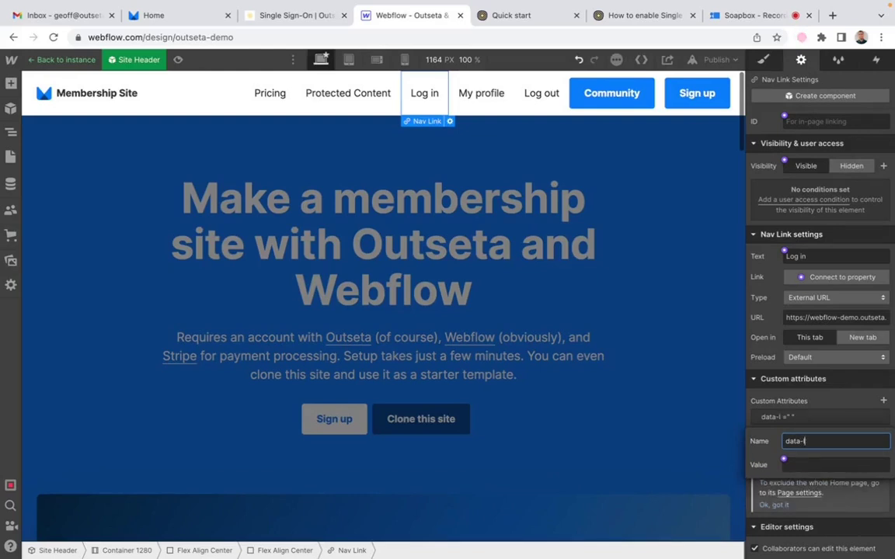
pyautogui.write('-o-login-')
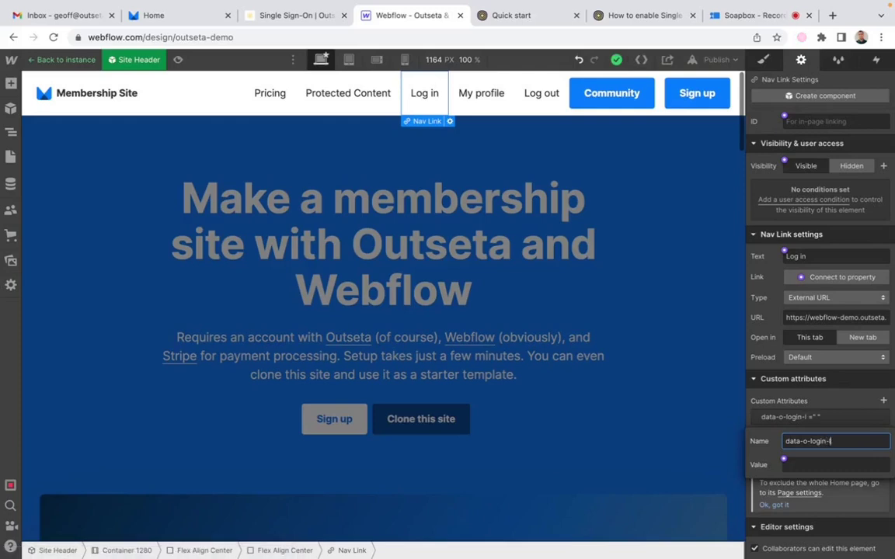
pyautogui.write('link')
pyautogui.click(846, 464)
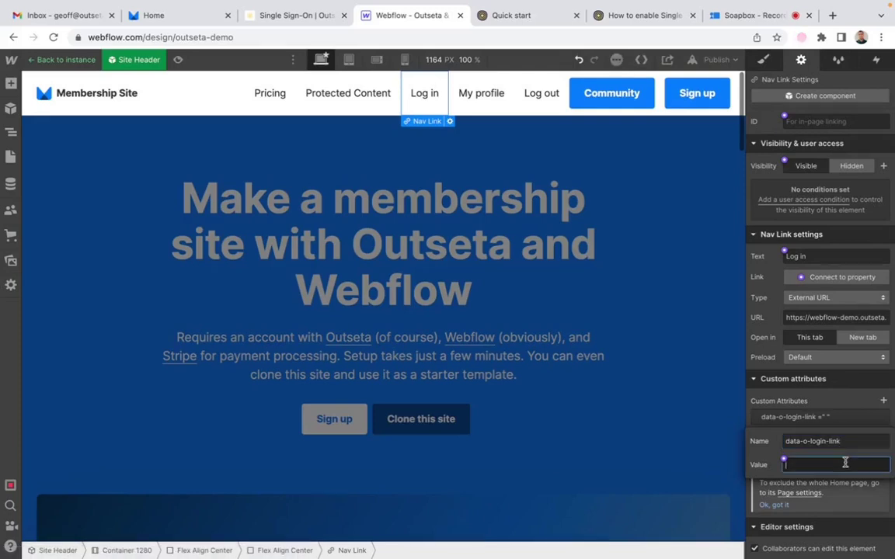
pyautogui.click(845, 324)
# Step: Clear the Log in link's URL field, leaving it empty
pyautogui.tripleClick(832, 321)
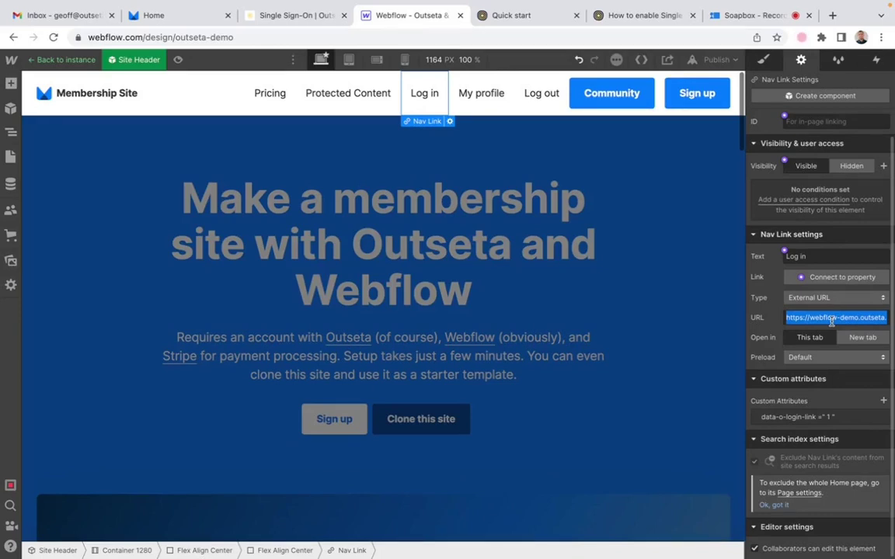
pyautogui.press('BackSpace')
pyautogui.write('#')
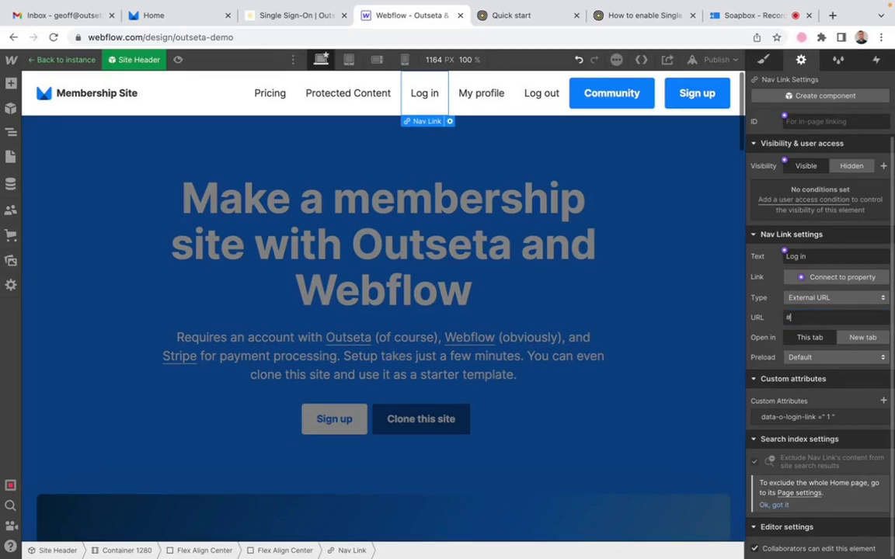
pyautogui.press('BackSpace')
pyautogui.click(169, 20)
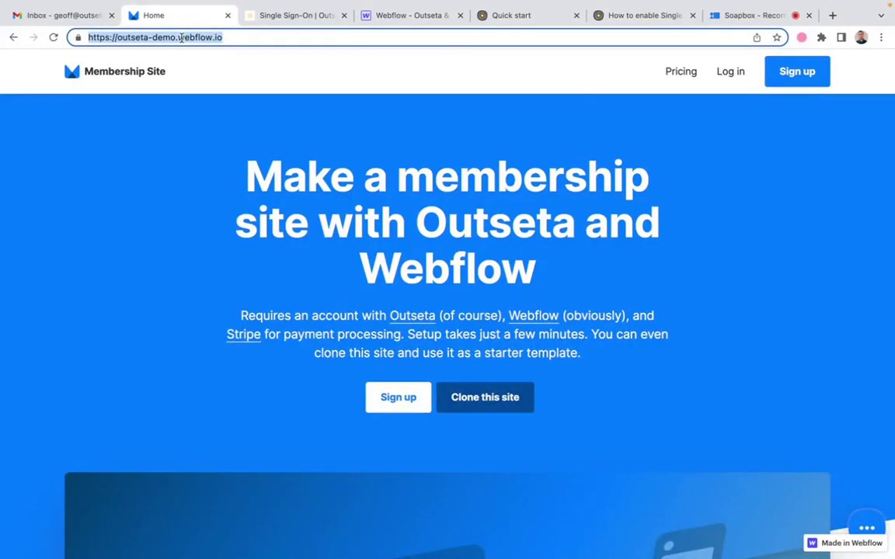
pyautogui.click(417, 17)
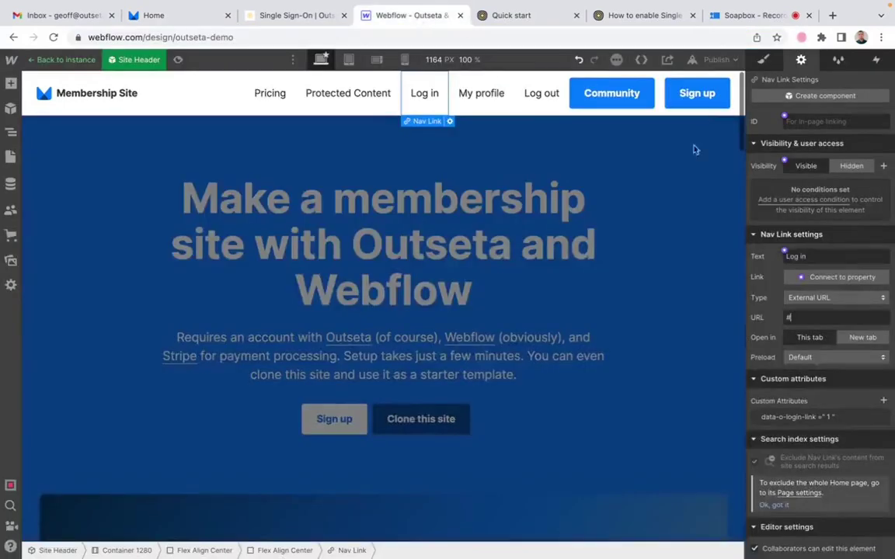
pyautogui.click(835, 317)
pyautogui.write('https://outseta-demo.webflow.io/')
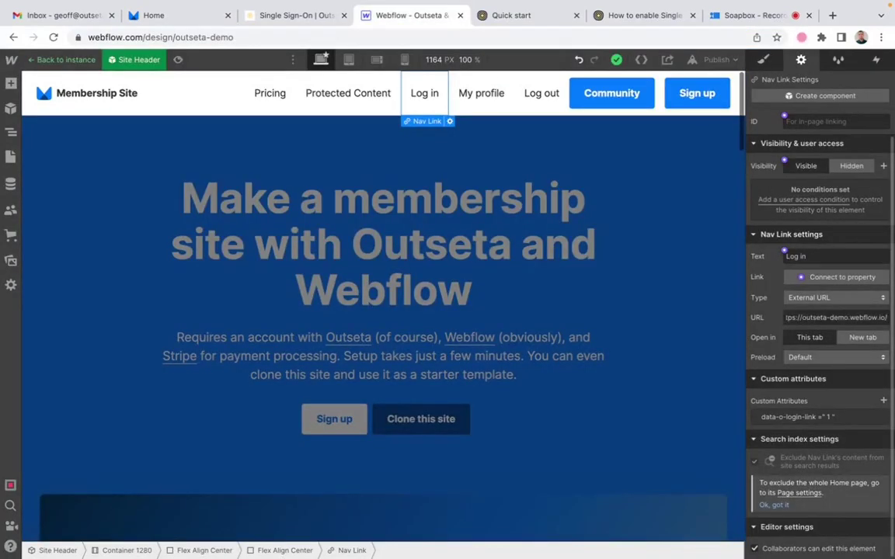
pyautogui.hscroll(-5, 829, 314)
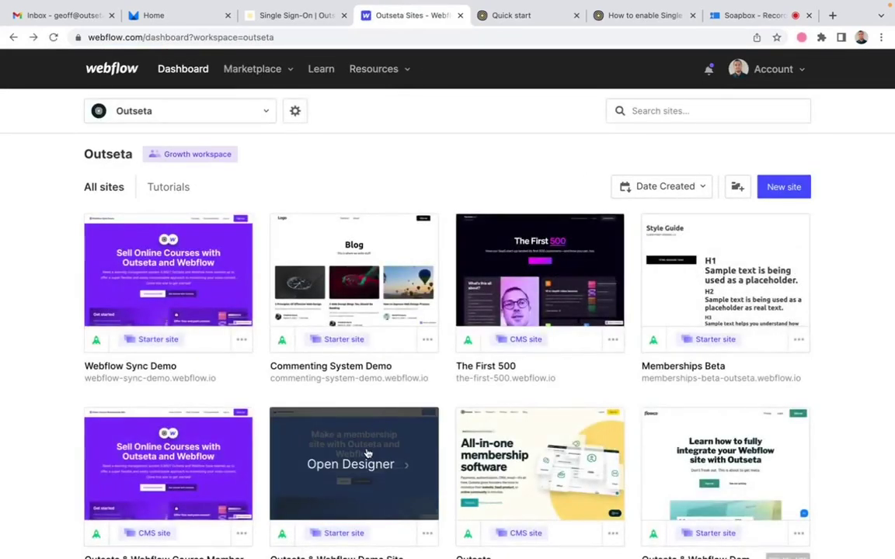
pyautogui.click(368, 453)
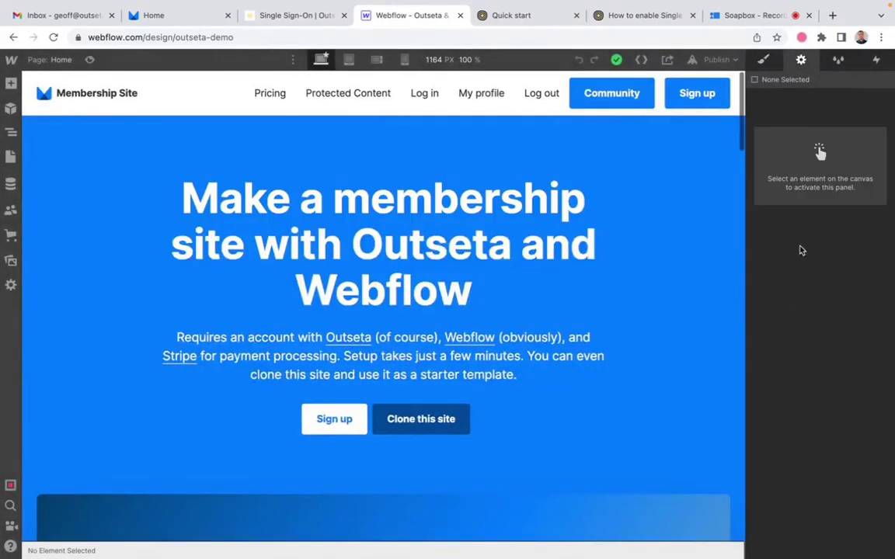
pyautogui.click(434, 99)
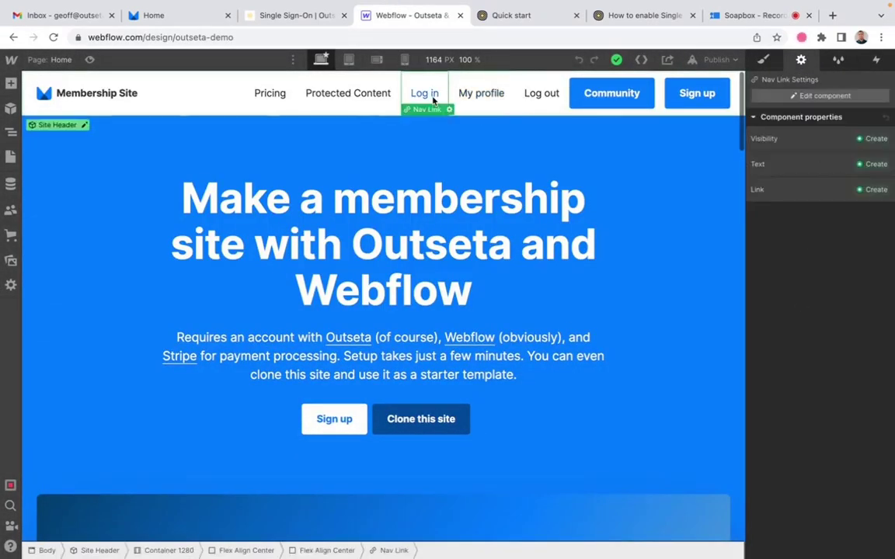
pyautogui.click(806, 95)
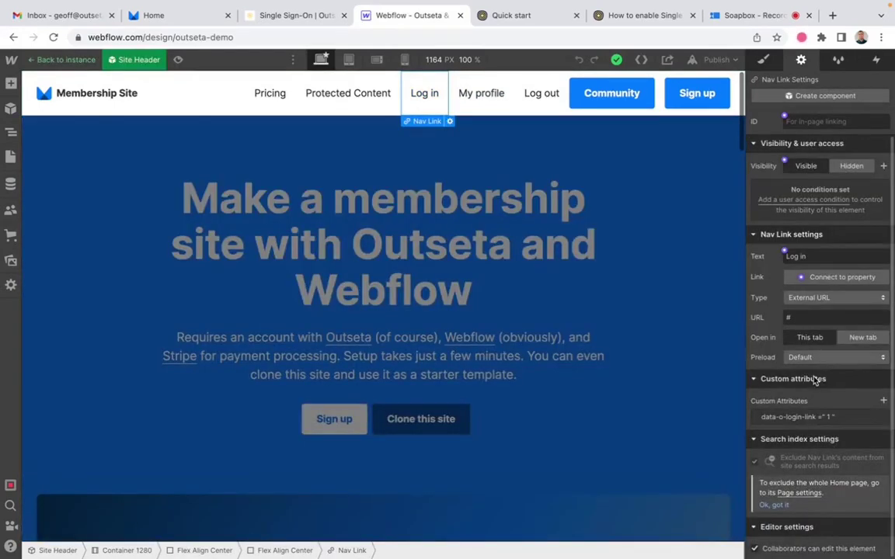
pyautogui.moveTo(859, 421)
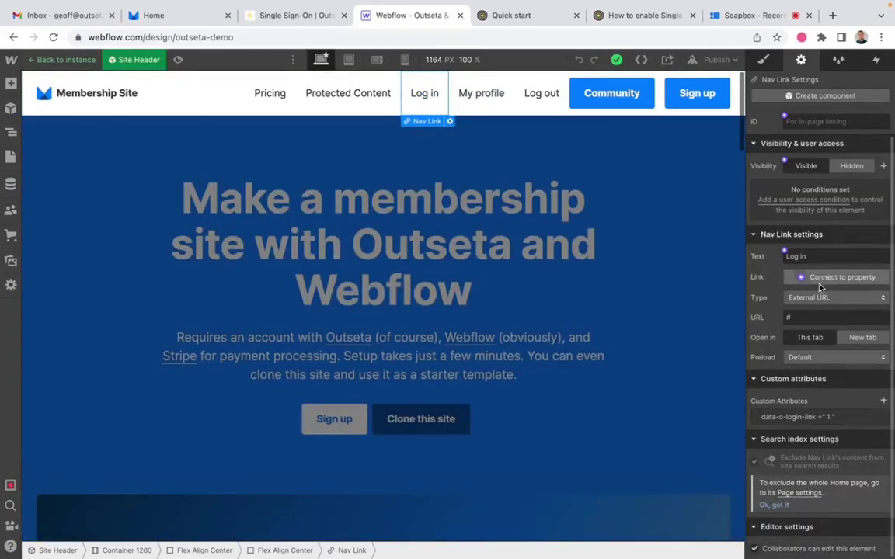
pyautogui.write('https://outseta-demo.webflow.io/')
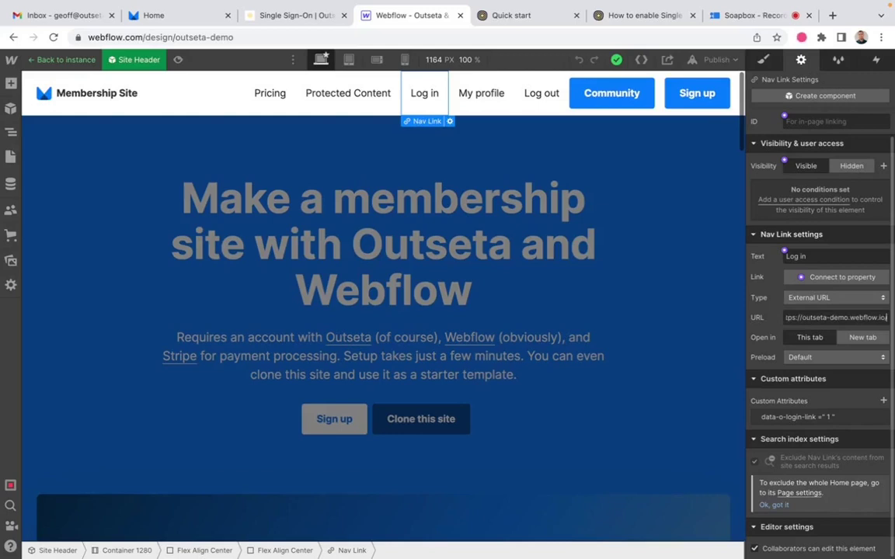
# Step: Publish the Webflow site to outseta-demo.webflow.io and go back to the SSO help article
pyautogui.click(730, 62)
pyautogui.click(662, 243)
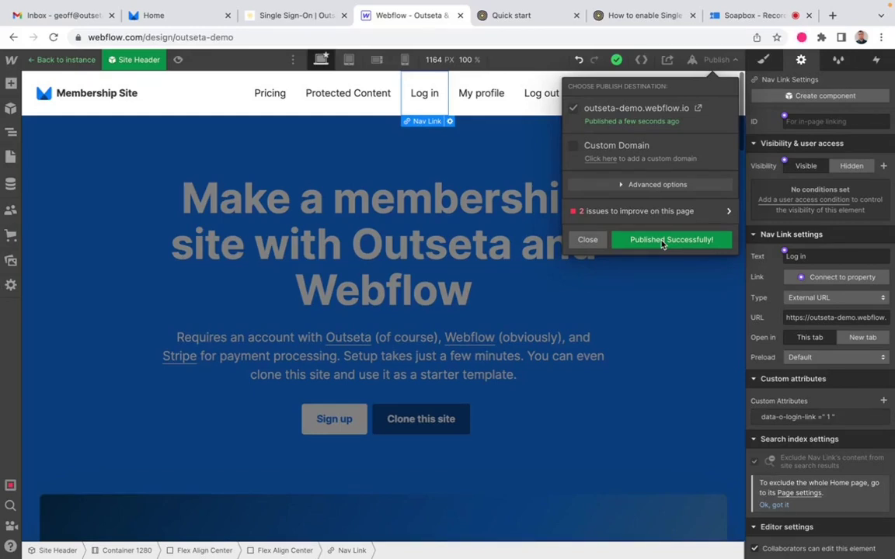
pyautogui.click(645, 15)
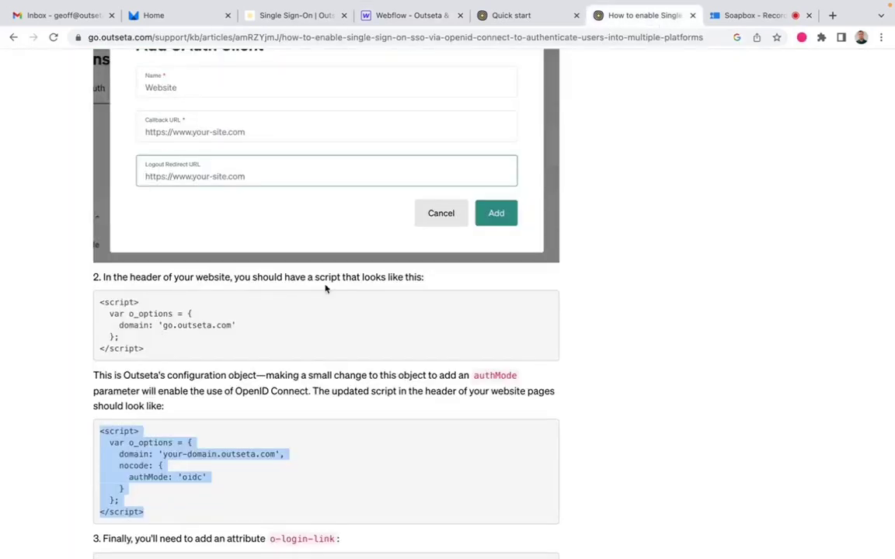
# Step: Read through Outseta's OpenID Connect SSO help article, then return to the Webflow designer
pyautogui.scroll(3, 325, 323)
pyautogui.scroll(-10, 326, 323)
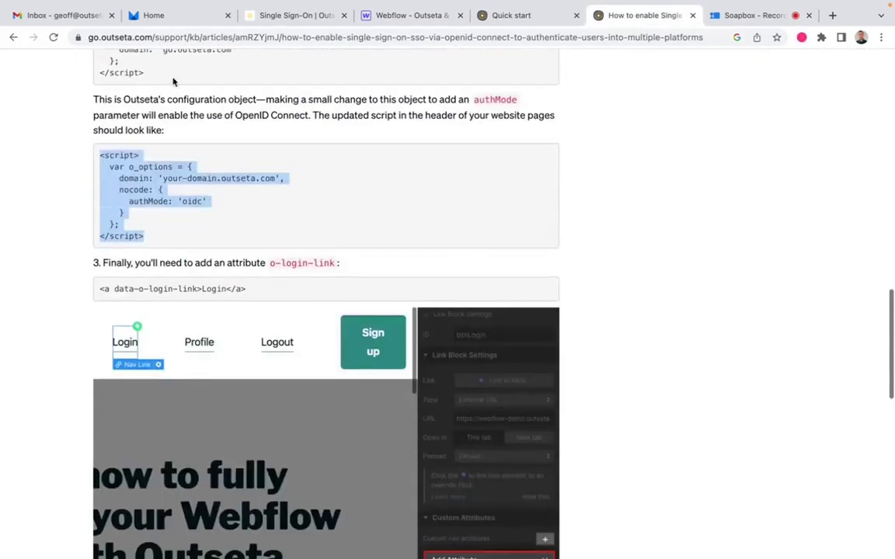
pyautogui.click(189, 215)
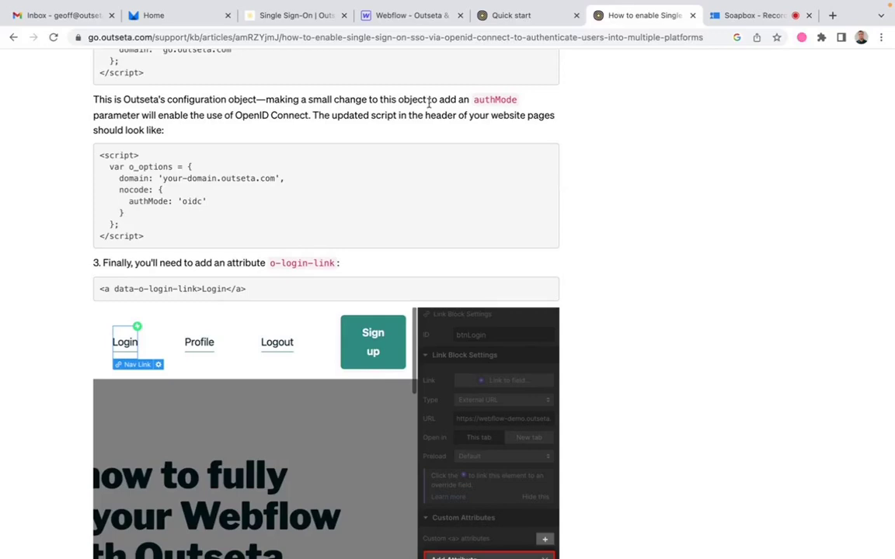
pyautogui.scroll(-5, 340, 165)
pyautogui.scroll(2, 341, 164)
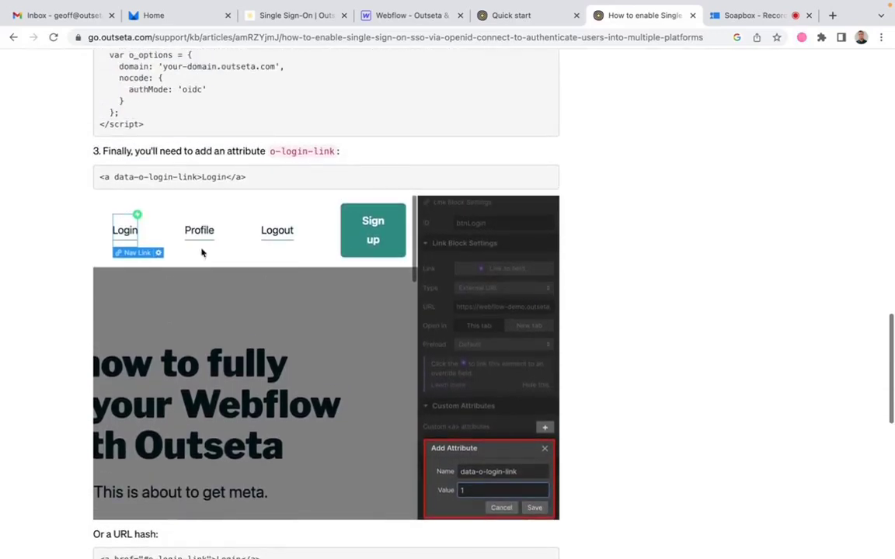
pyautogui.scroll(-10, 369, 221)
pyautogui.scroll(-3, 370, 221)
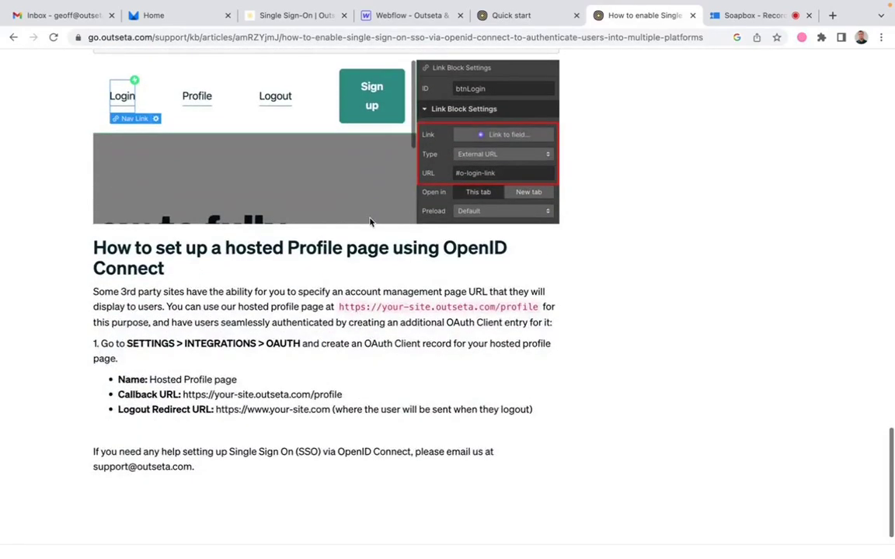
pyautogui.scroll(20, 370, 222)
pyautogui.scroll(20, 370, 222)
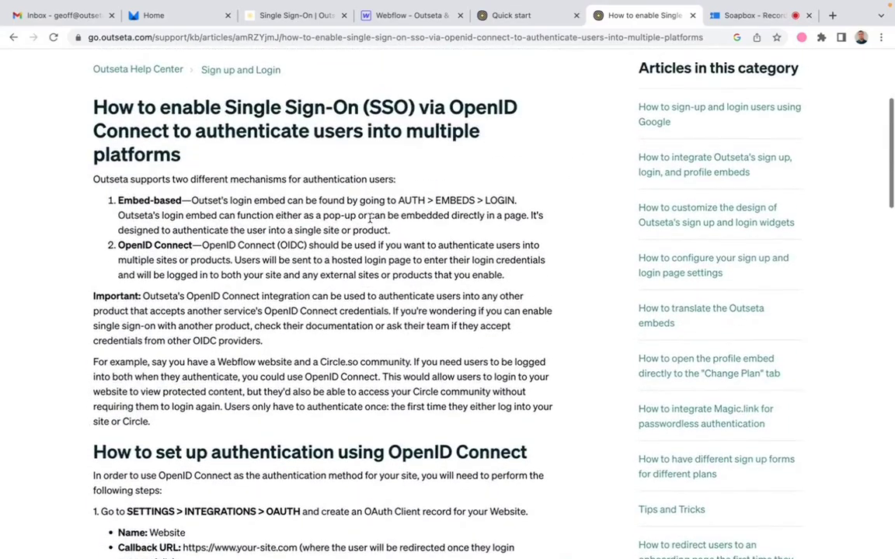
pyautogui.scroll(6, 370, 221)
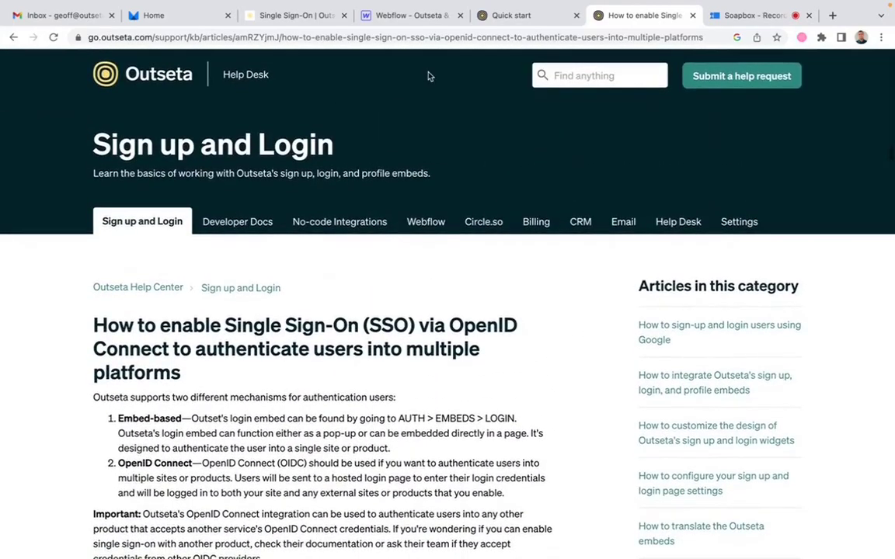
pyautogui.click(408, 15)
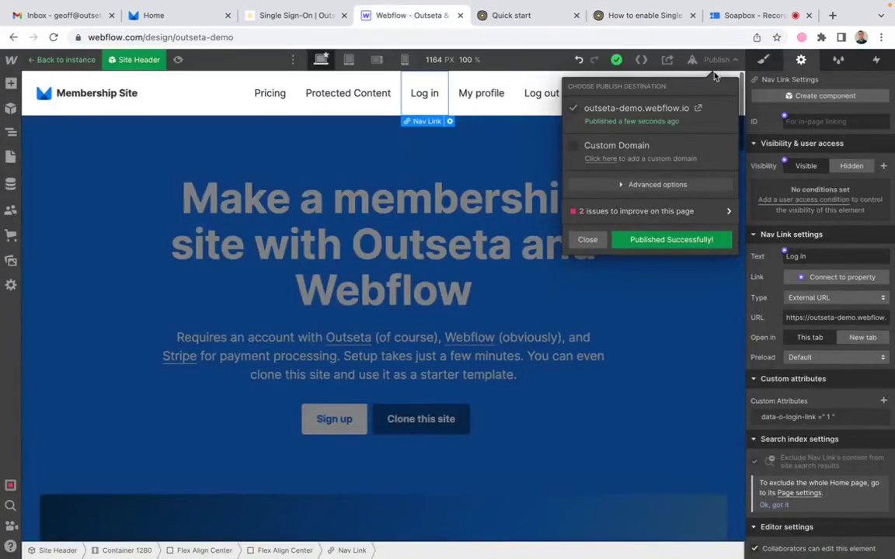
pyautogui.click(183, 17)
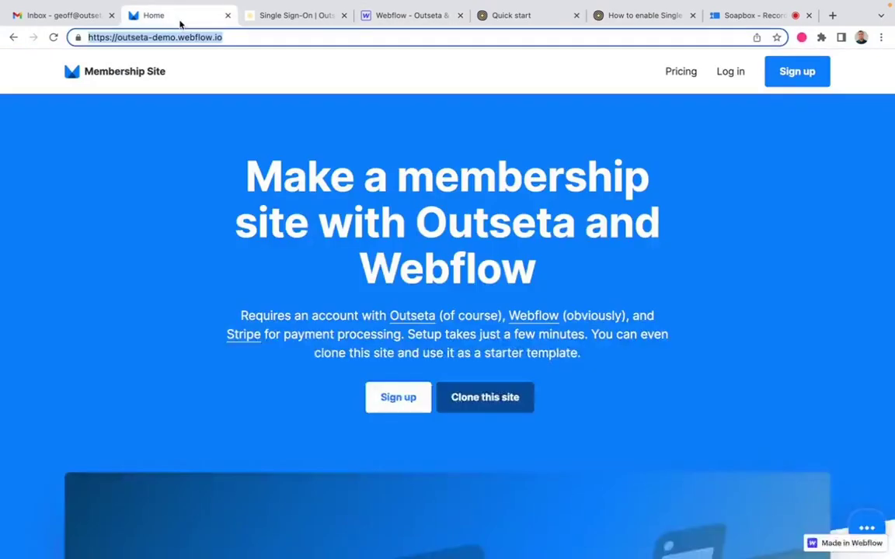
pyautogui.click(54, 41)
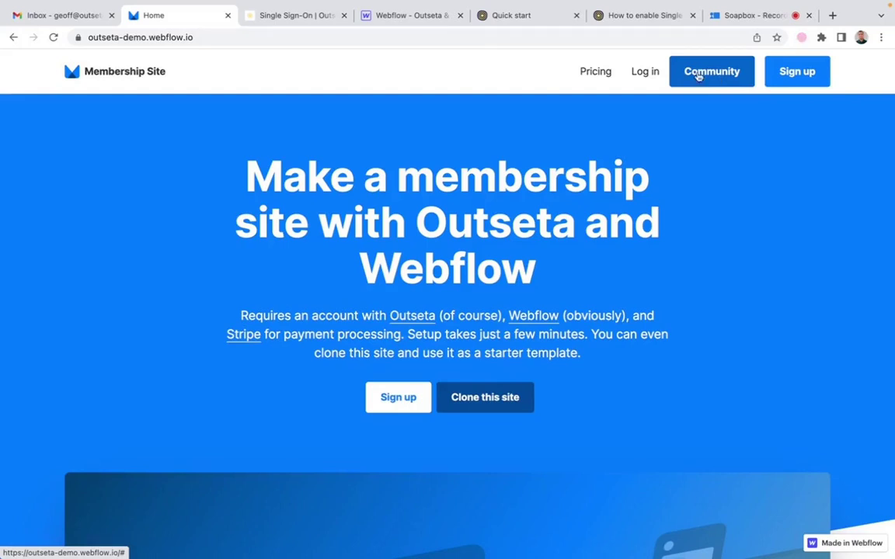
pyautogui.click(411, 16)
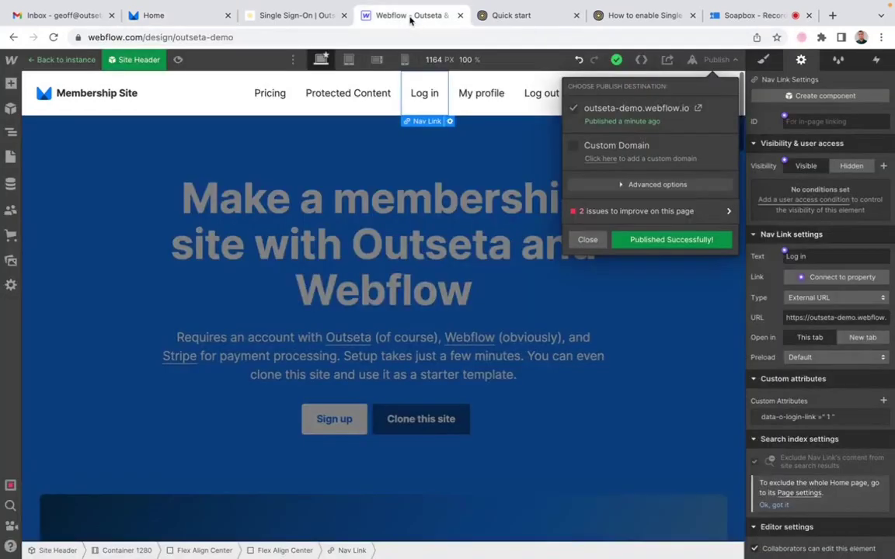
# Step: Dismiss the publish confirmation and select the header's Community button to review its link settings
pyautogui.click(502, 134)
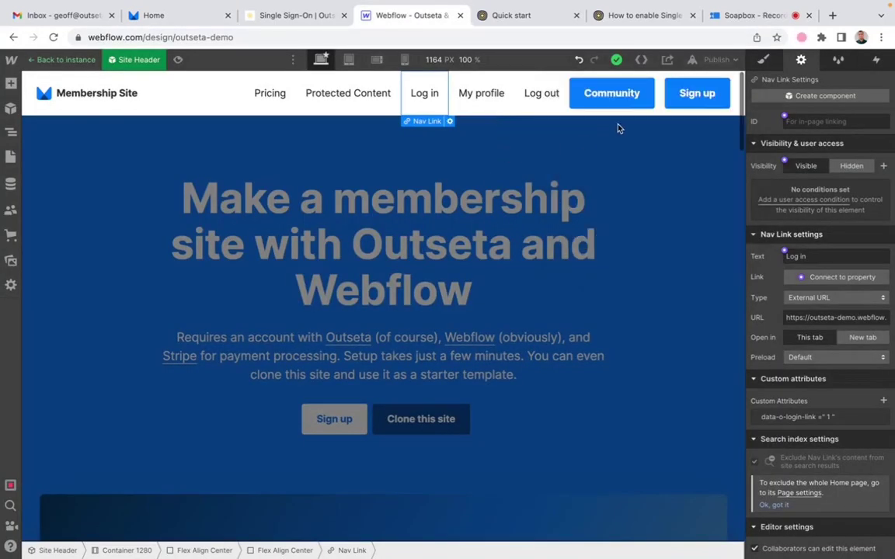
pyautogui.click(624, 94)
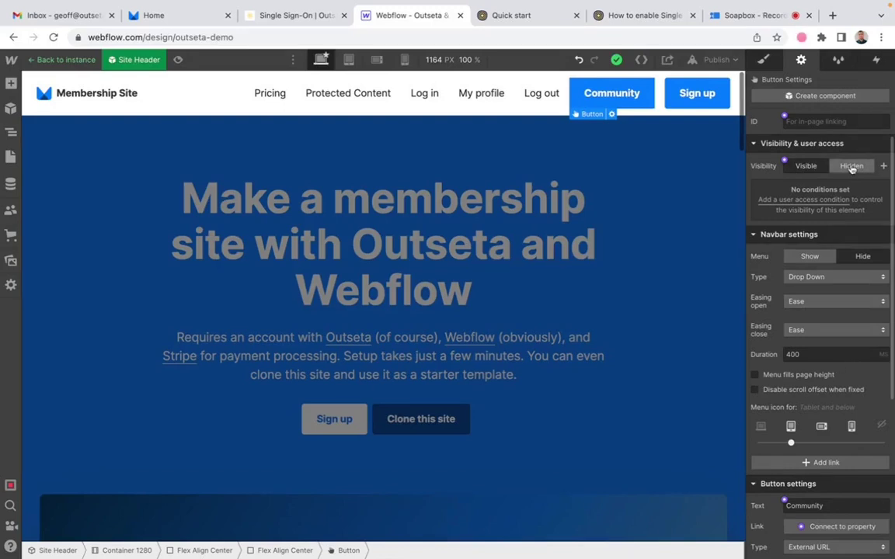
pyautogui.scroll(-1, 851, 256)
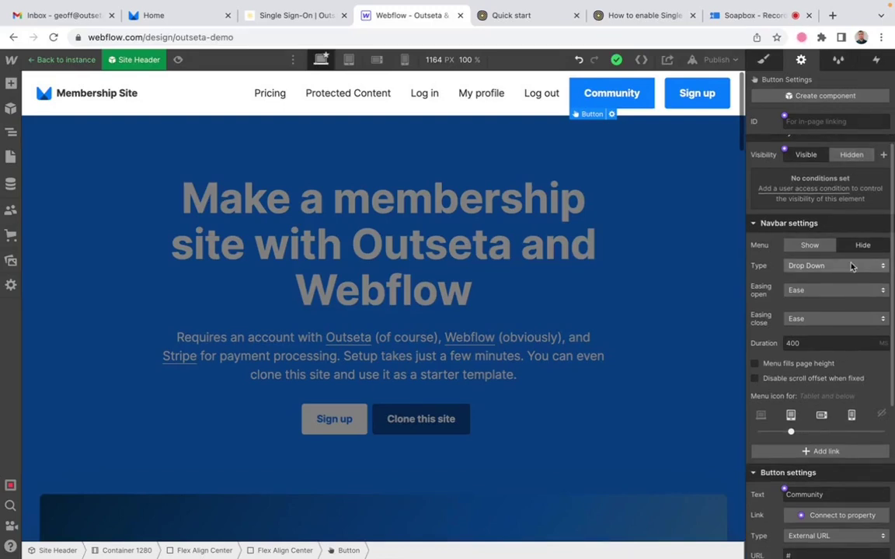
pyautogui.scroll(-3, 851, 261)
pyautogui.scroll(-4, 851, 266)
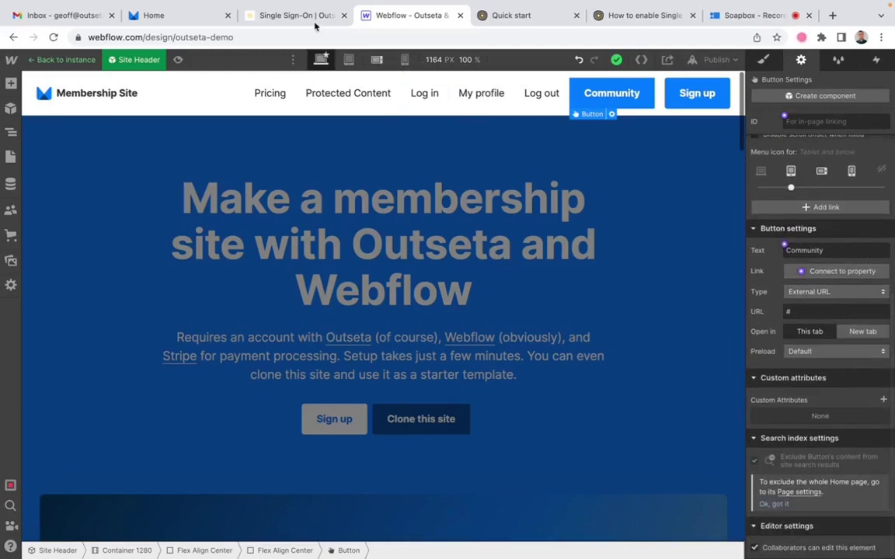
pyautogui.click(274, 21)
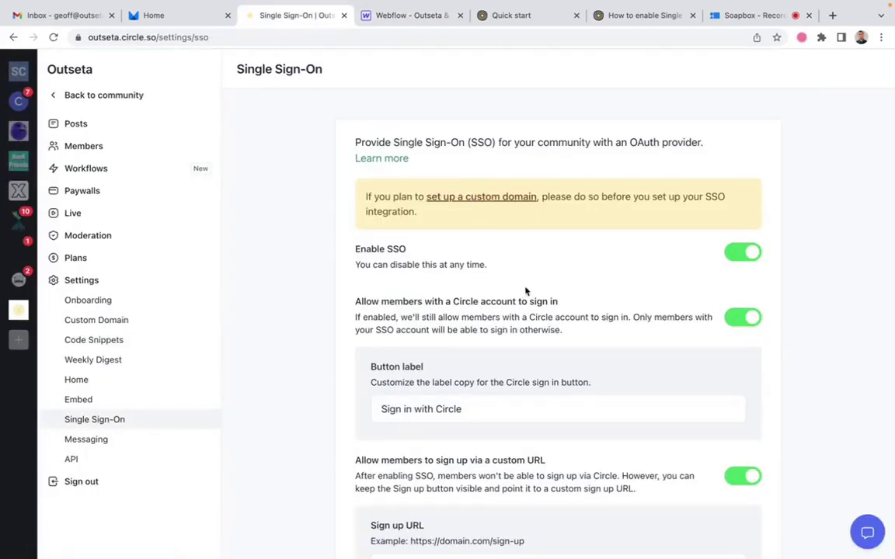
pyautogui.scroll(-3, 519, 279)
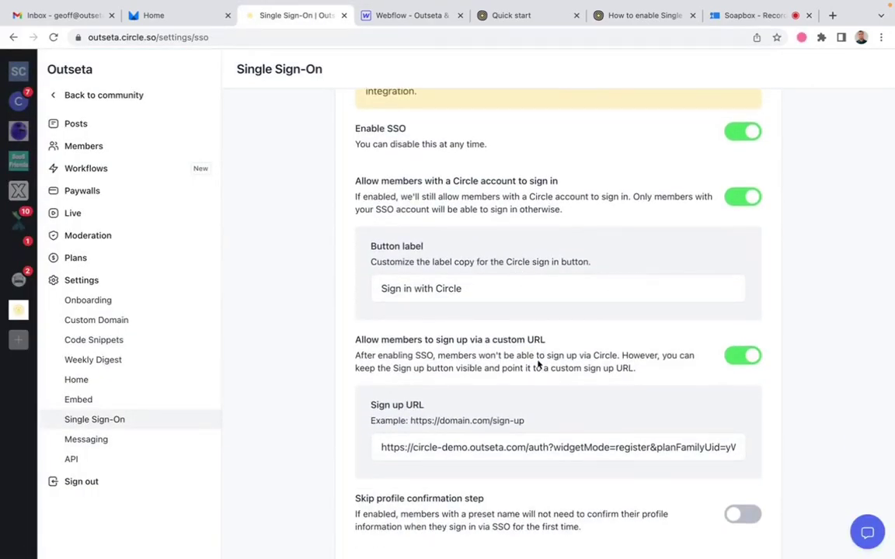
pyautogui.scroll(1, 540, 365)
pyautogui.scroll(-10, 539, 365)
pyautogui.scroll(-4, 540, 365)
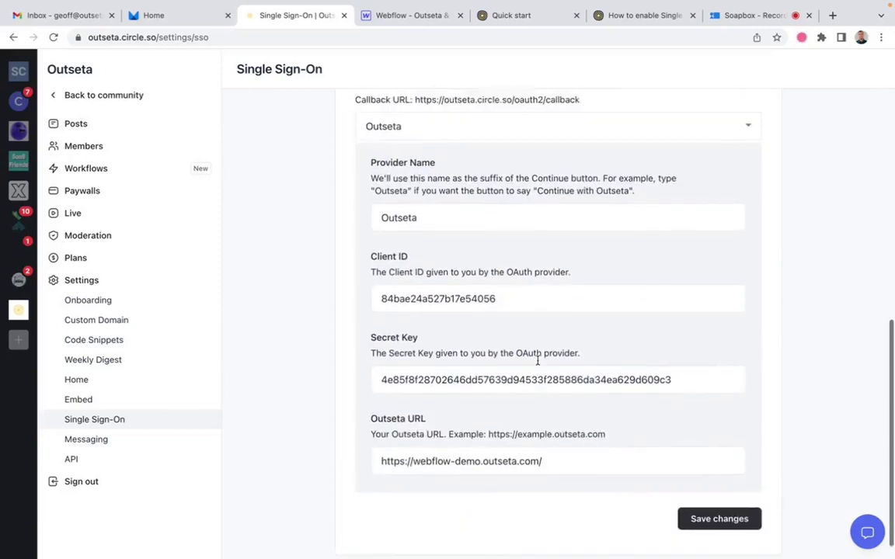
pyautogui.scroll(4, 538, 360)
pyautogui.moveTo(594, 274); pyautogui.dragTo(414, 272)
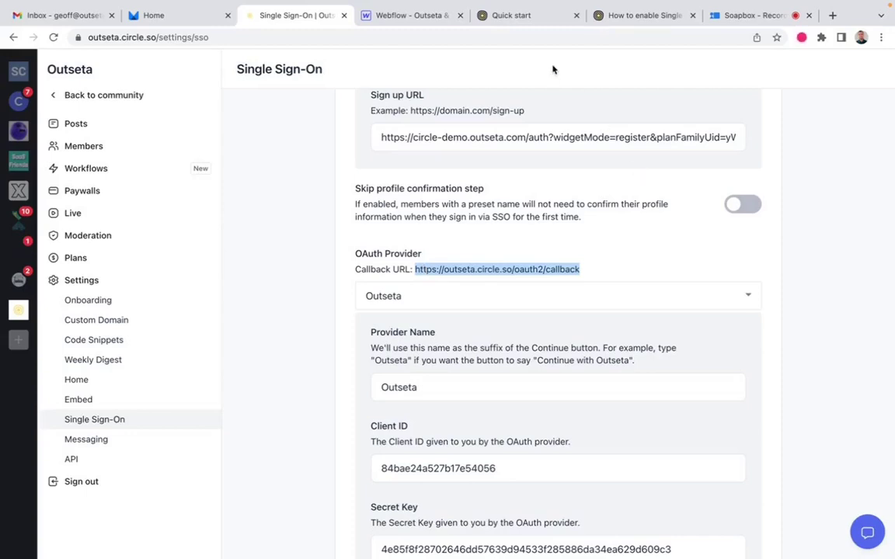
pyautogui.click(631, 17)
pyautogui.click(501, 16)
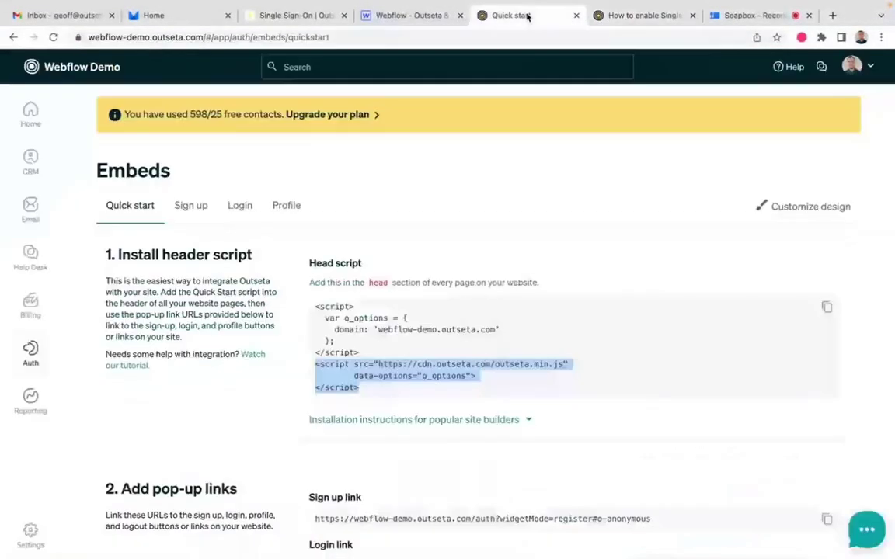
pyautogui.click(426, 19)
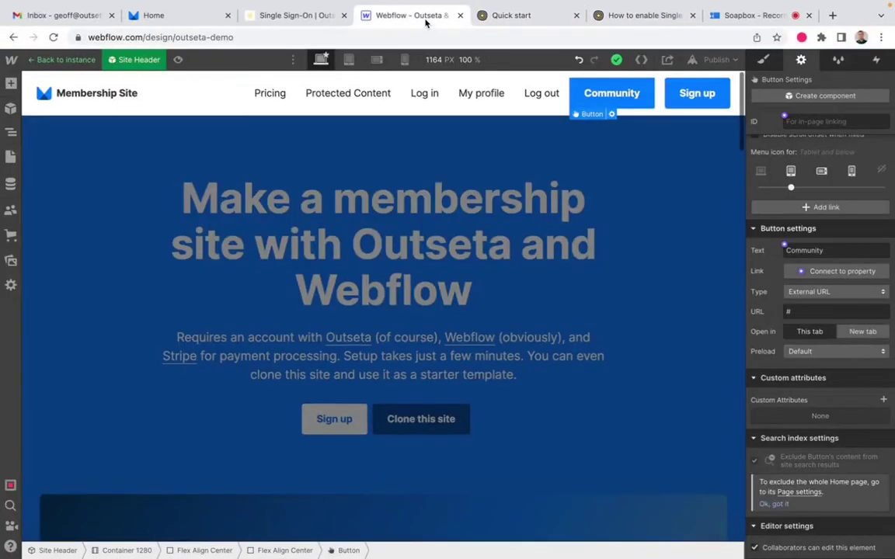
pyautogui.click(850, 311)
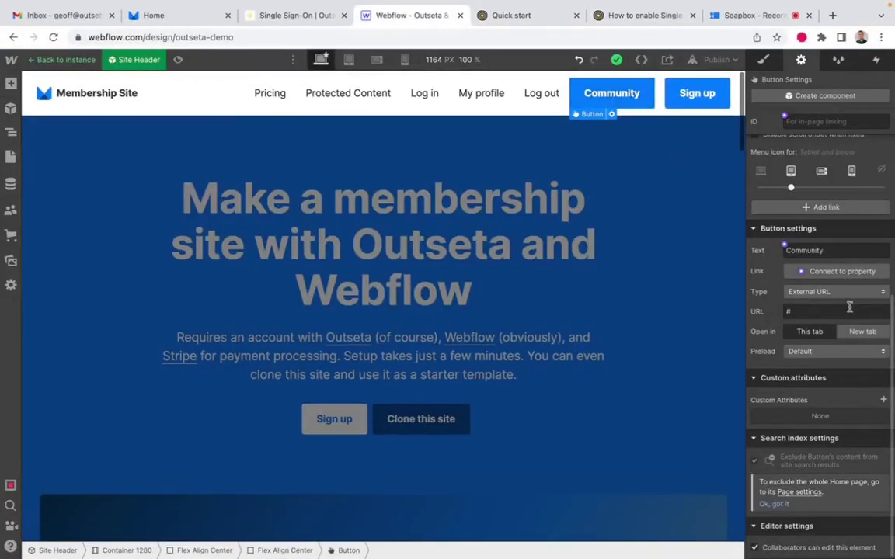
pyautogui.press('BackSpace')
pyautogui.press('super+v')
pyautogui.click(863, 331)
pyautogui.click(864, 337)
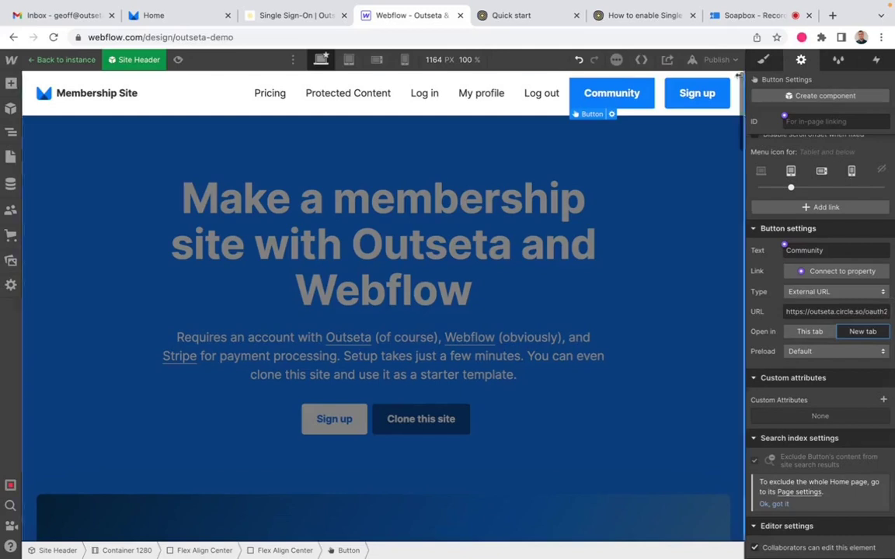
# Step: Republish the updated site to its webflow.io domain and check the publish status
pyautogui.click(714, 60)
pyautogui.click(673, 240)
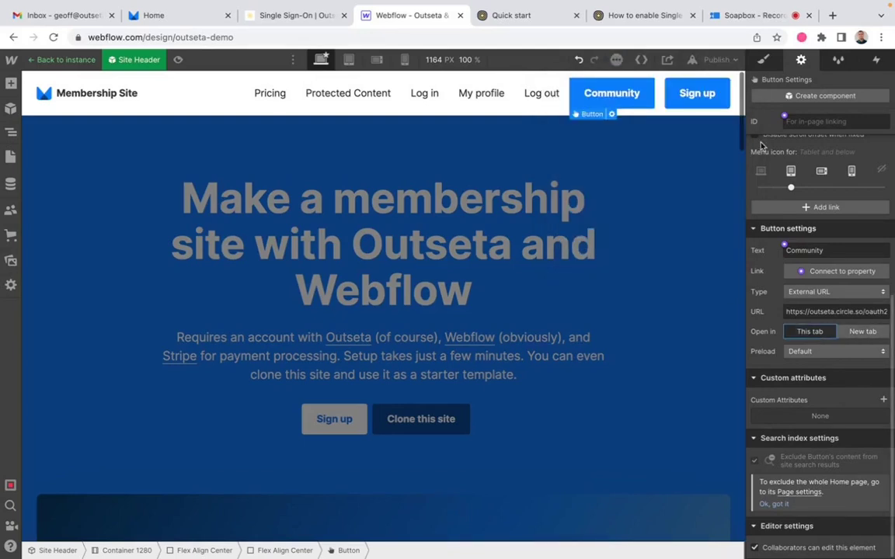
pyautogui.click(732, 61)
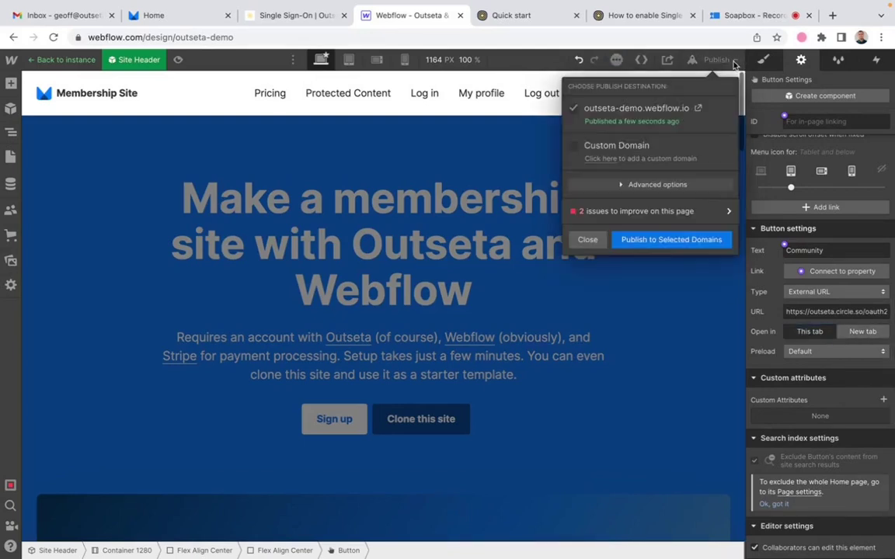
# Step: Publish to outseta-demo.webflow.io and reload the live site to see the Community button
pyautogui.click(671, 246)
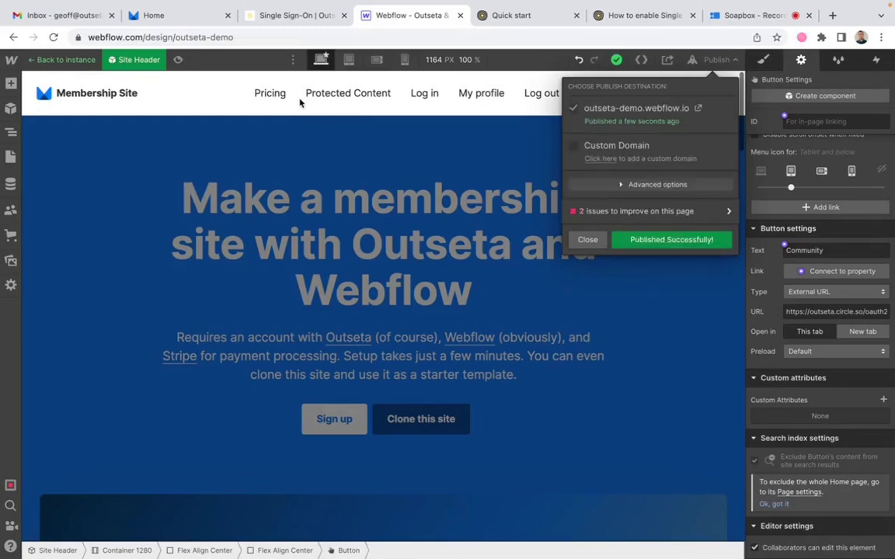
pyautogui.click(181, 15)
pyautogui.click(53, 37)
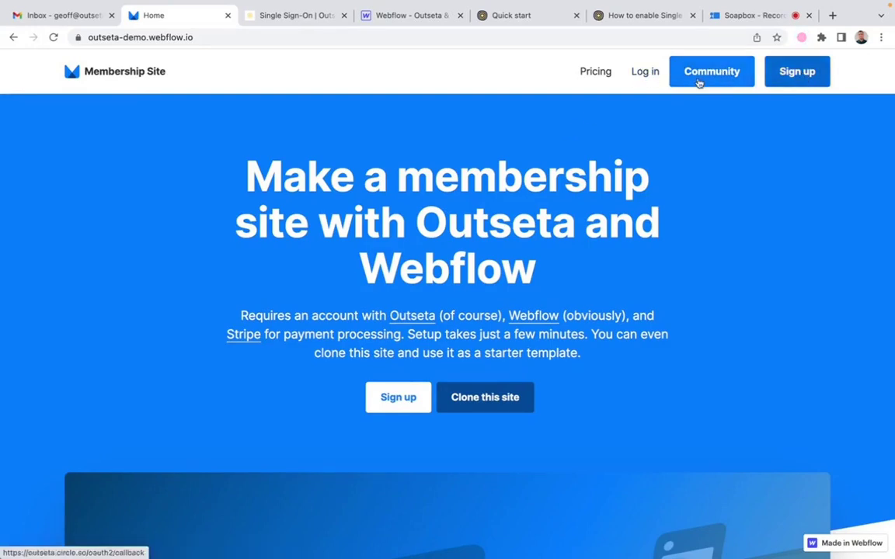
pyautogui.click(644, 74)
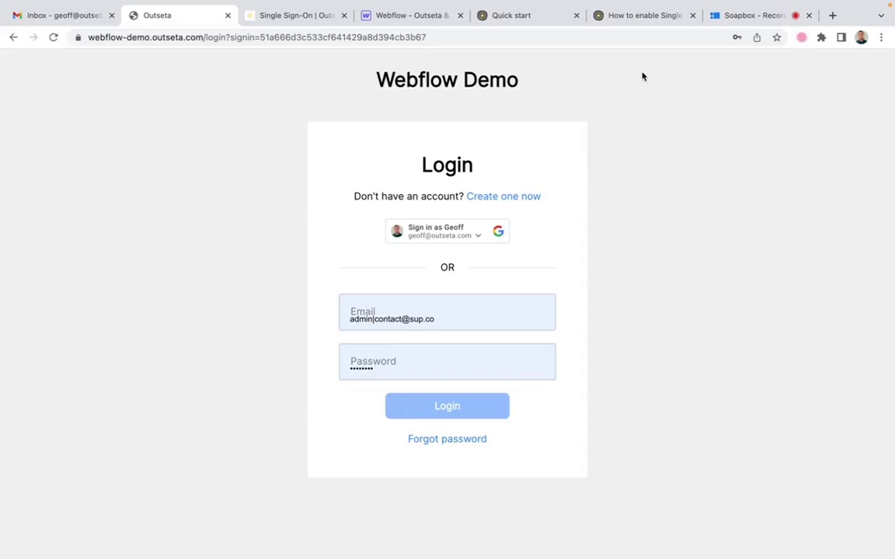
pyautogui.click(13, 38)
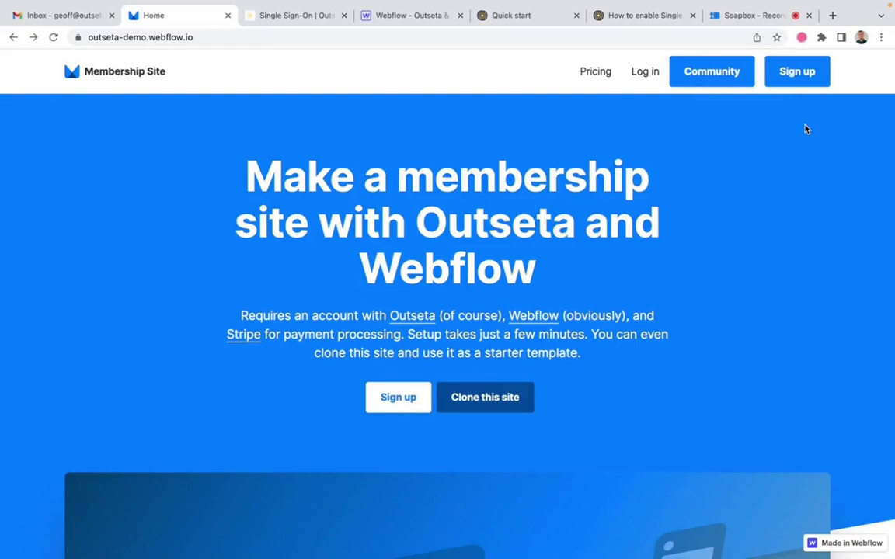
# Step: Sign up a new Free-plan member with a fresh email and organization 'SSO Test', accepting the terms
pyautogui.click(805, 76)
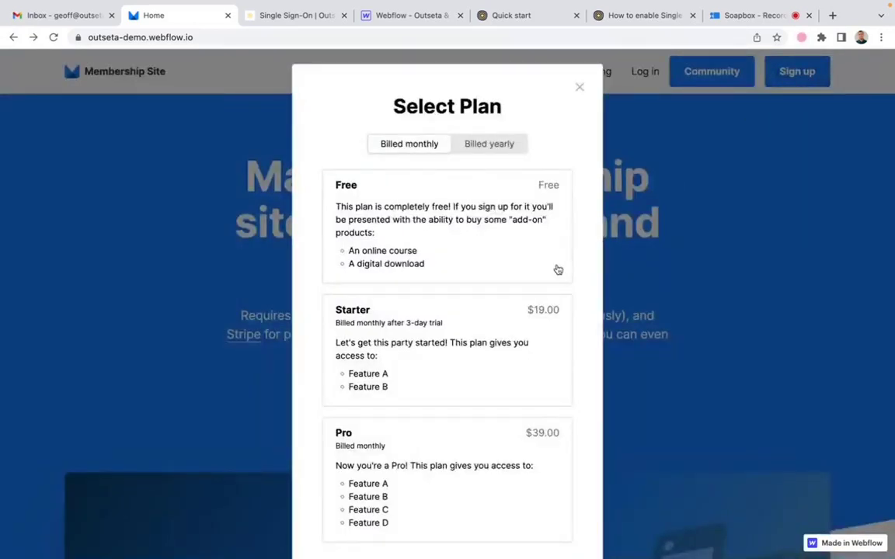
pyautogui.click(459, 232)
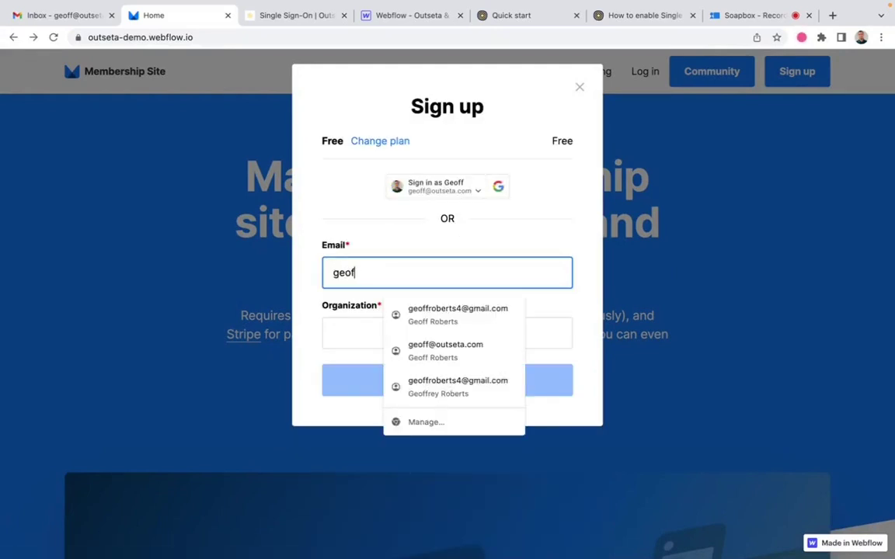
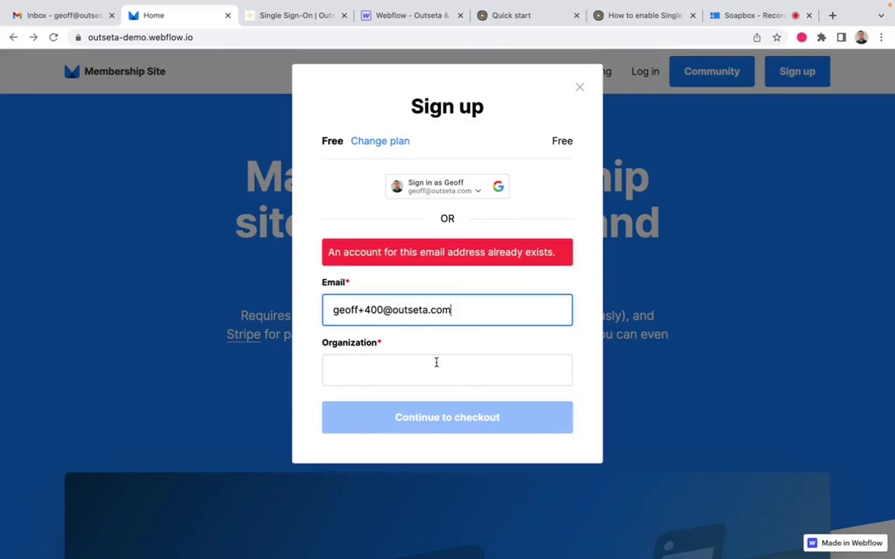
pyautogui.click(383, 310)
pyautogui.press('BackSpace')
pyautogui.write('1')
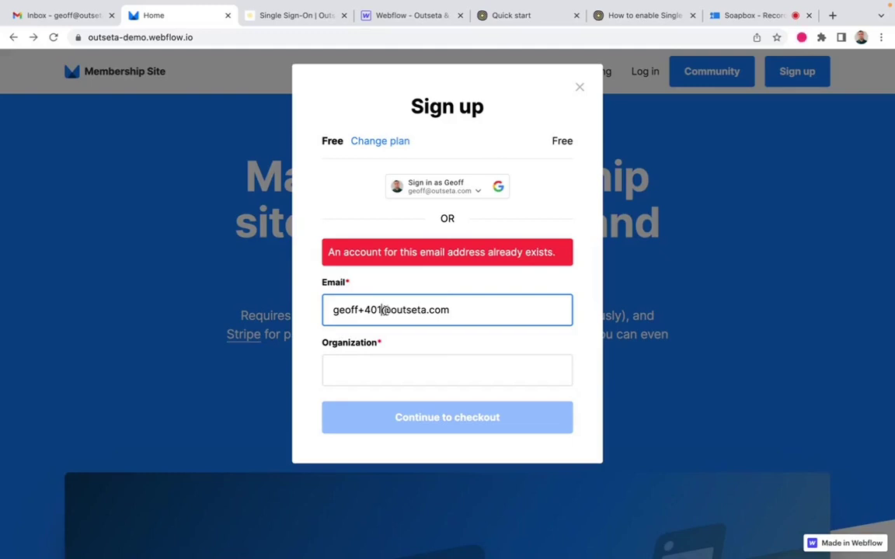
pyautogui.click(447, 339)
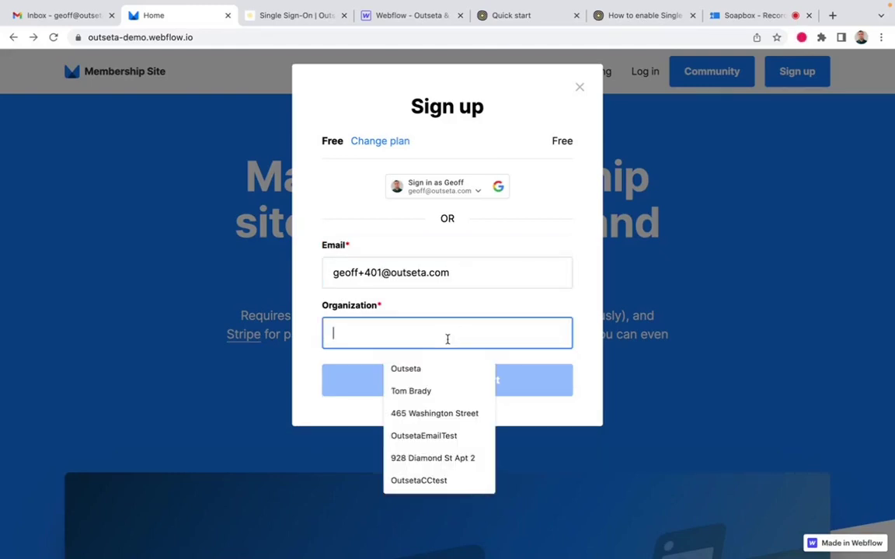
pyautogui.write('SSO Test')
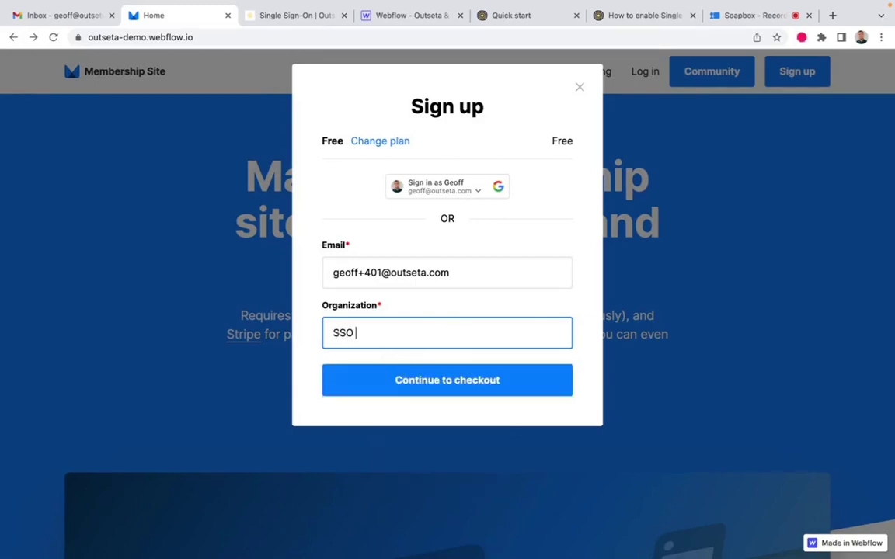
pyautogui.click(455, 382)
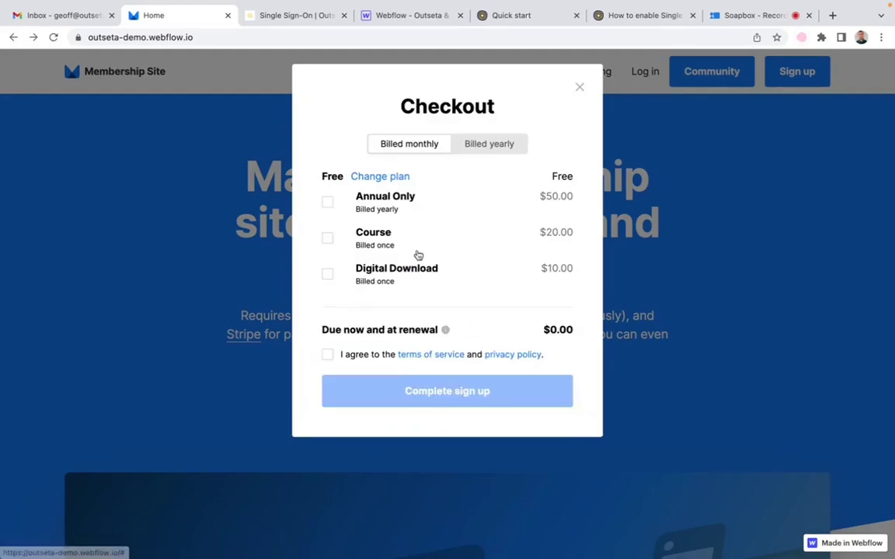
pyautogui.click(327, 357)
pyautogui.click(464, 393)
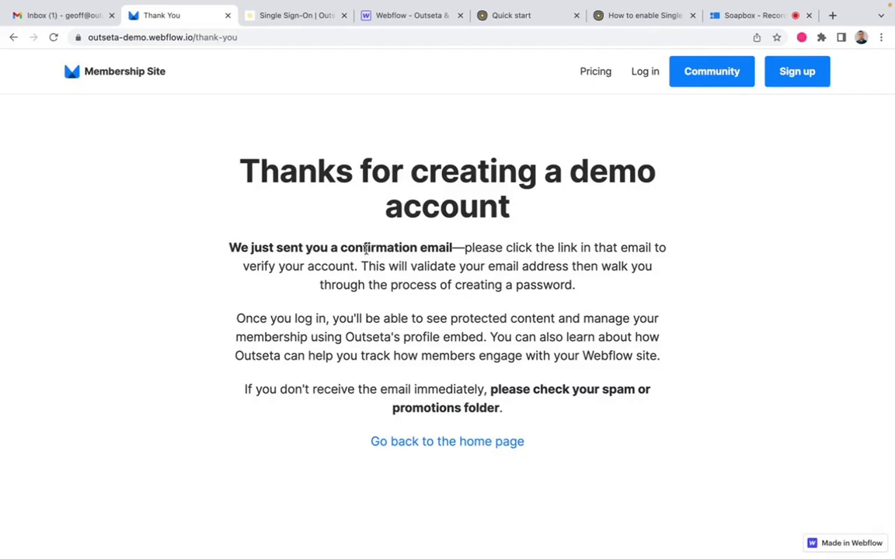
# Step: Open the 'Confirm your Webflow Demo account' email in Gmail and confirm the account
pyautogui.click(53, 16)
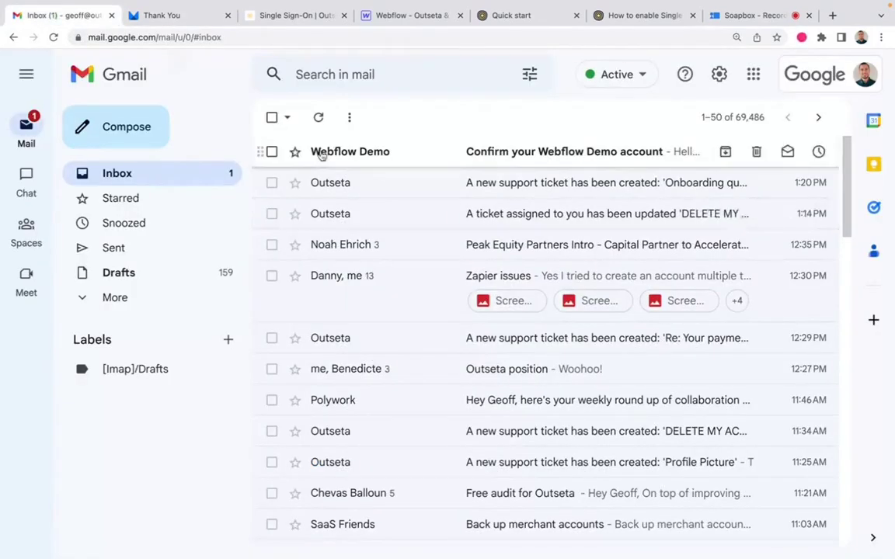
pyautogui.moveTo(346, 154)
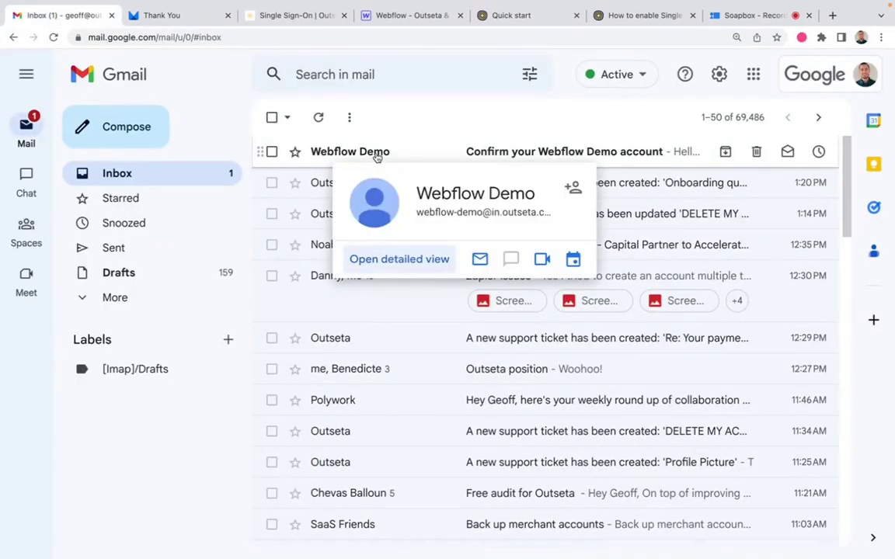
pyautogui.click(375, 155)
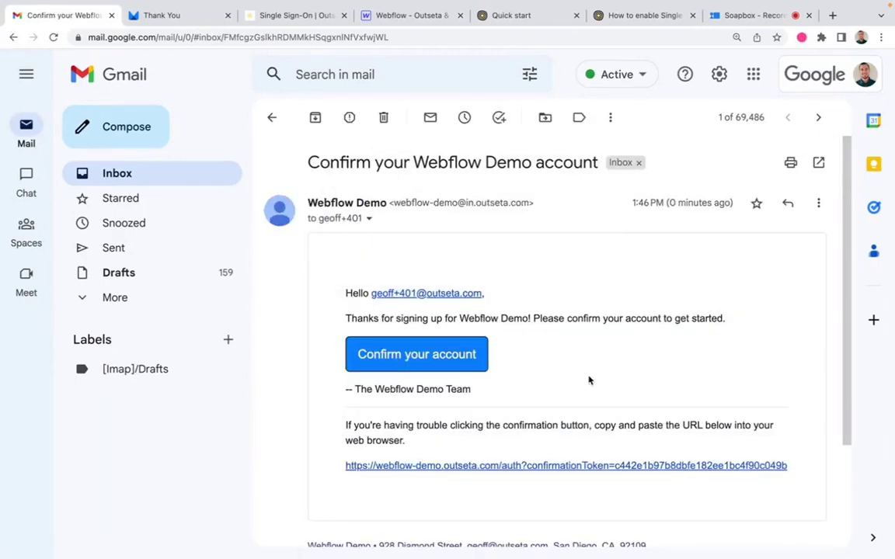
pyautogui.click(429, 358)
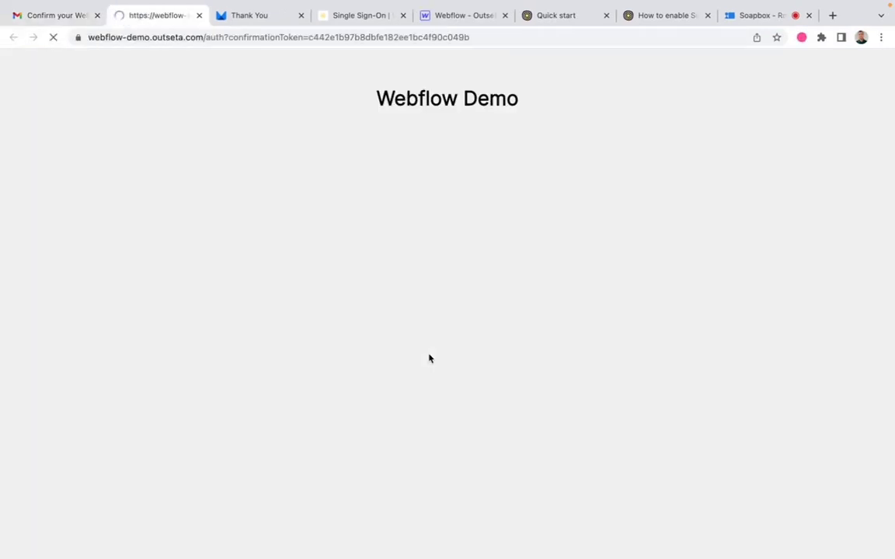
# Step: Enter the new member's password in the Set password form and save it
pyautogui.write('********')
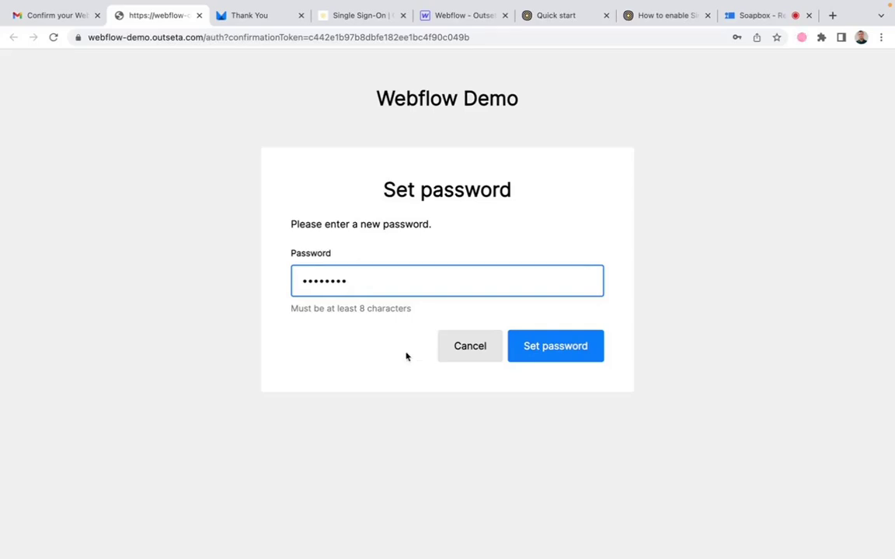
pyautogui.click(568, 348)
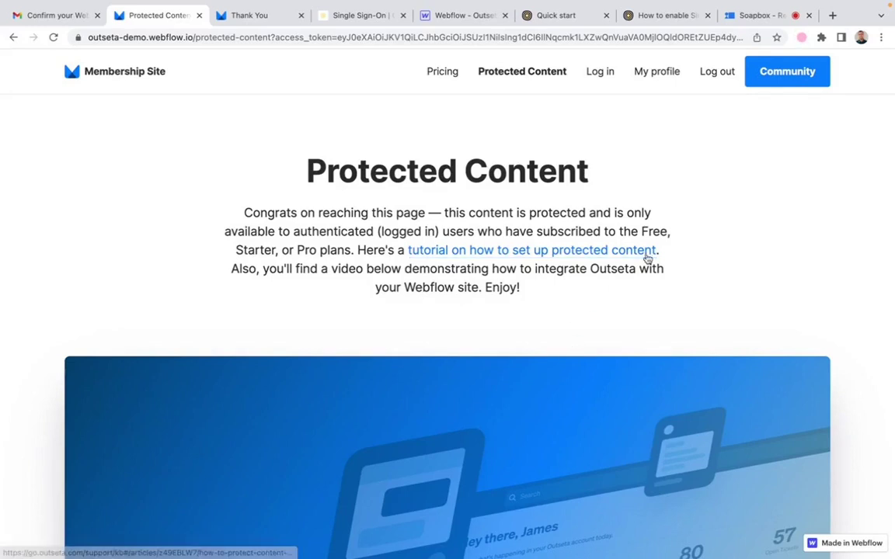
pyautogui.click(567, 15)
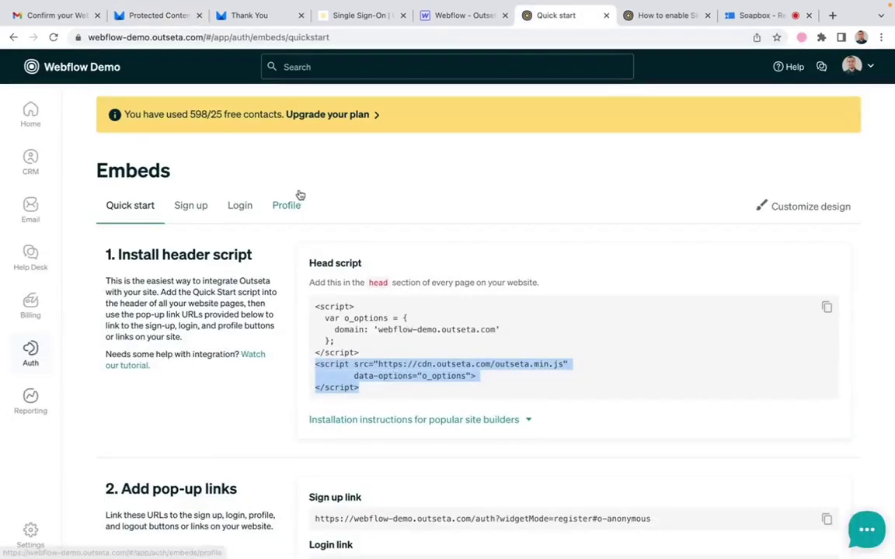
pyautogui.moveTo(35, 241)
pyautogui.moveTo(30, 344)
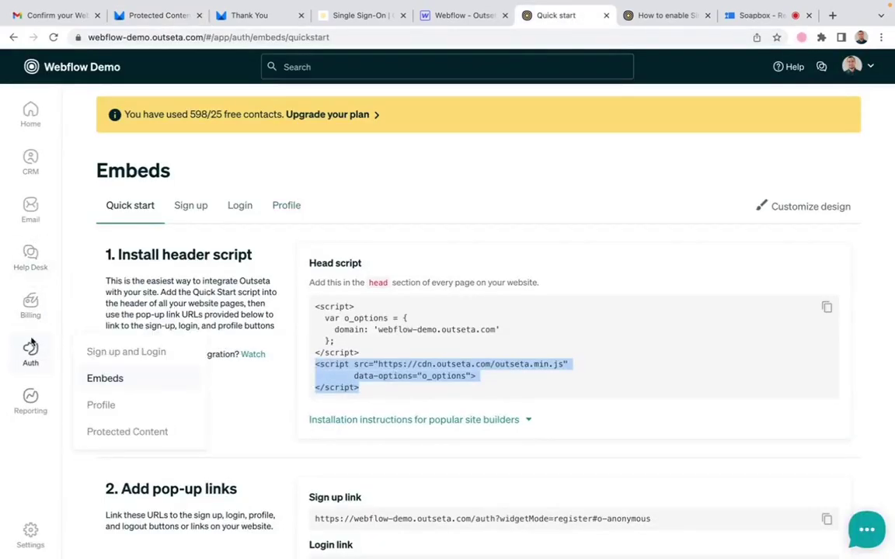
pyautogui.click(126, 351)
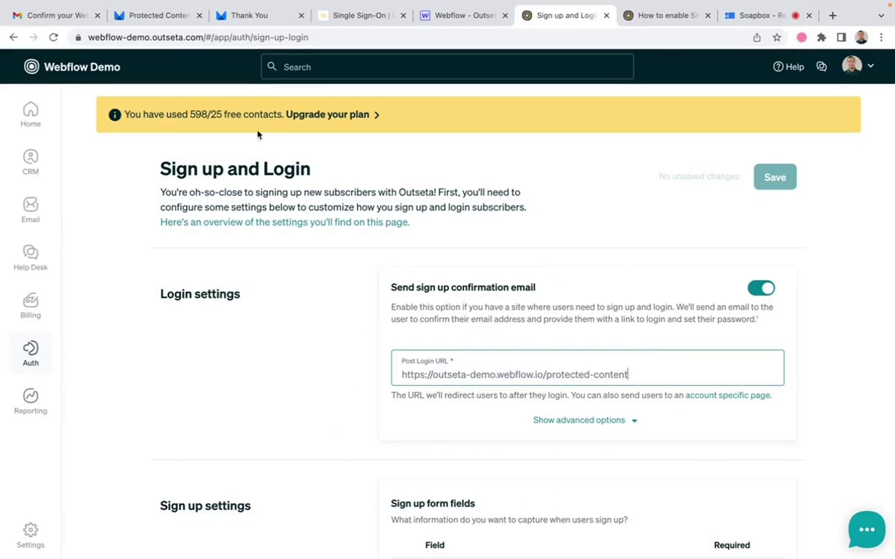
pyautogui.click(156, 17)
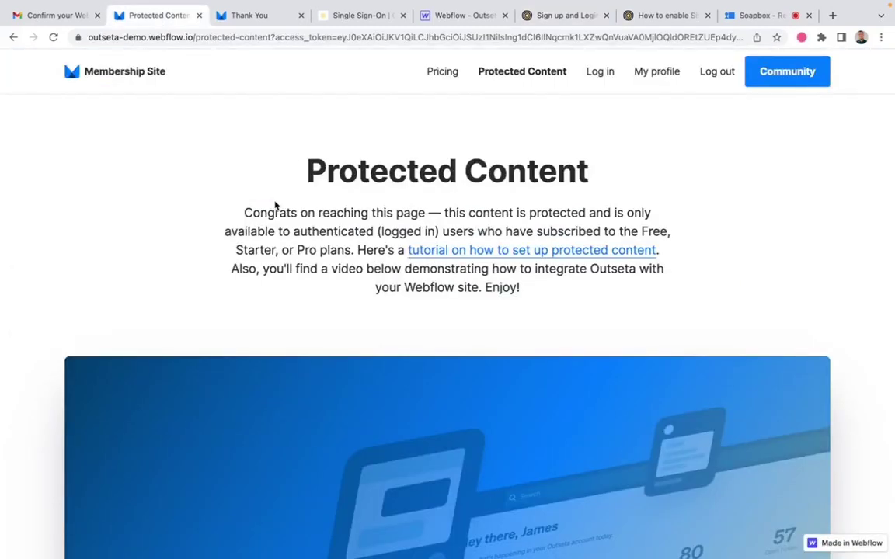
pyautogui.click(664, 74)
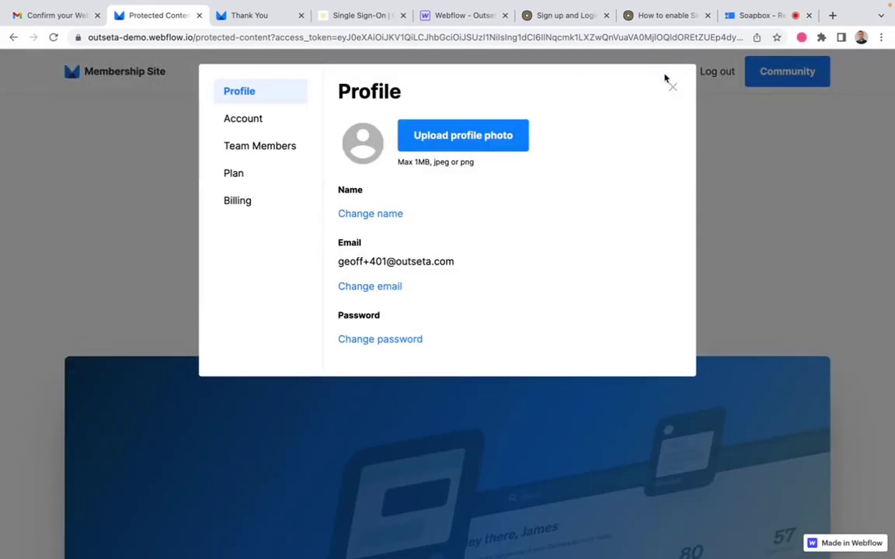
pyautogui.click(236, 182)
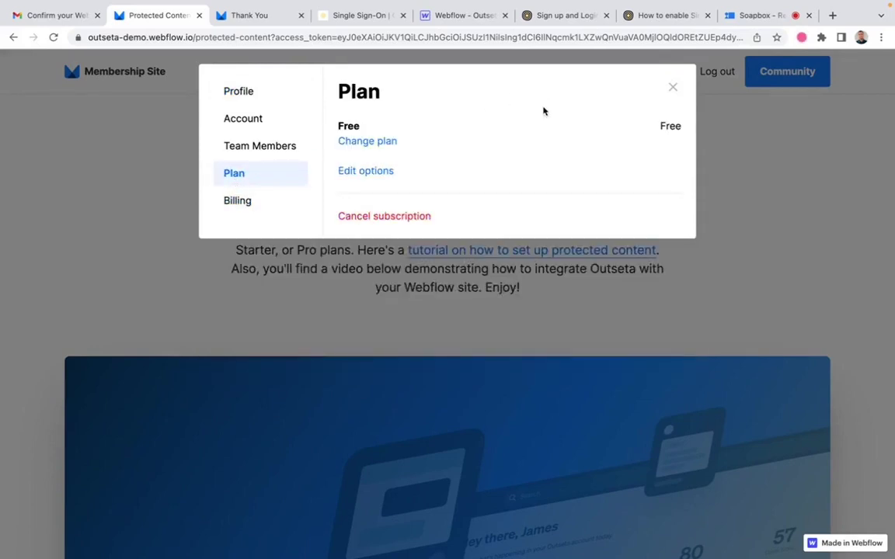
pyautogui.click(248, 204)
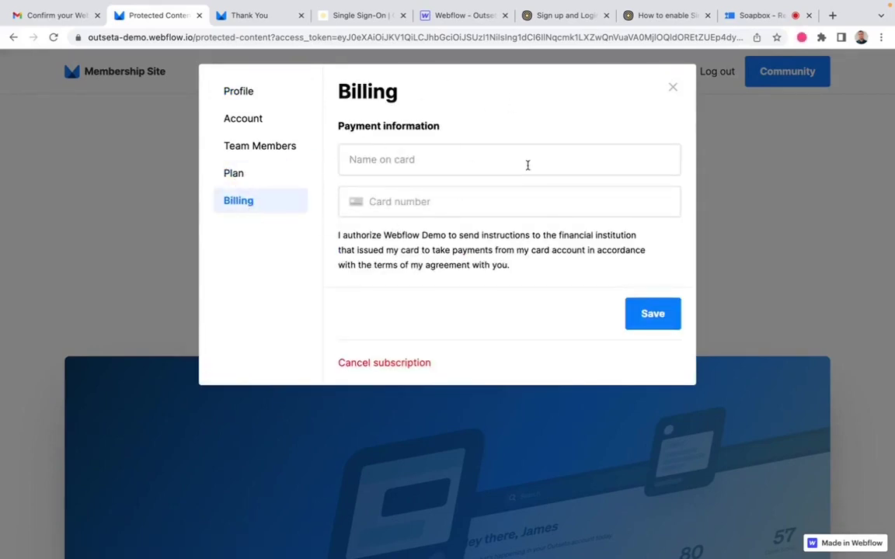
pyautogui.click(673, 88)
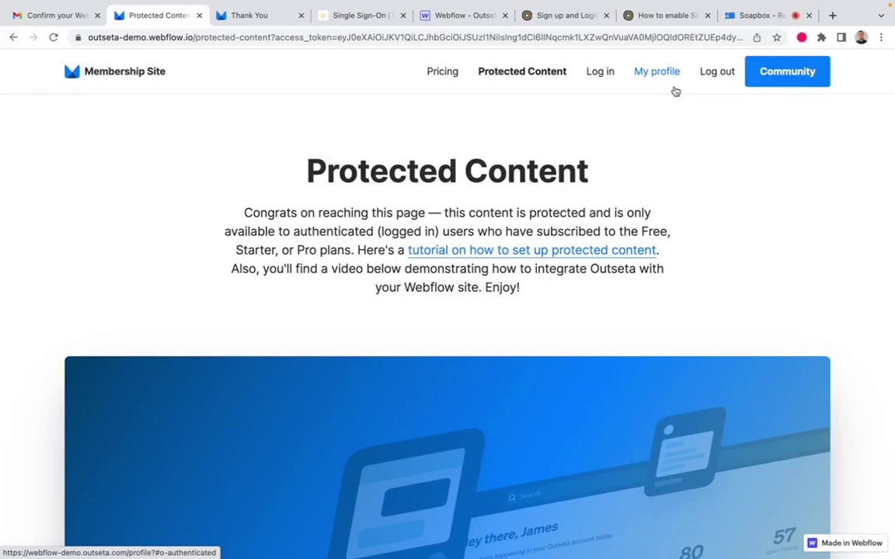
# Step: Enter the Circle community through the Community link in the signed-in site header
pyautogui.click(793, 75)
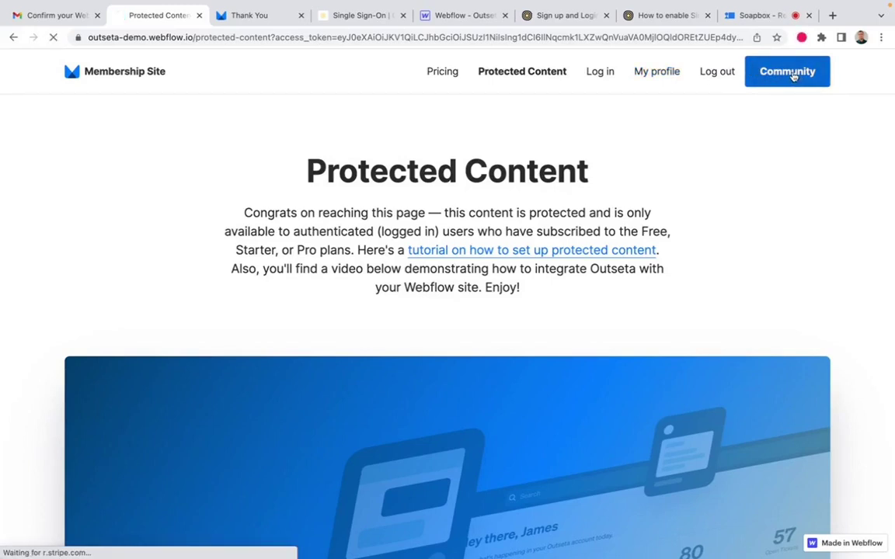